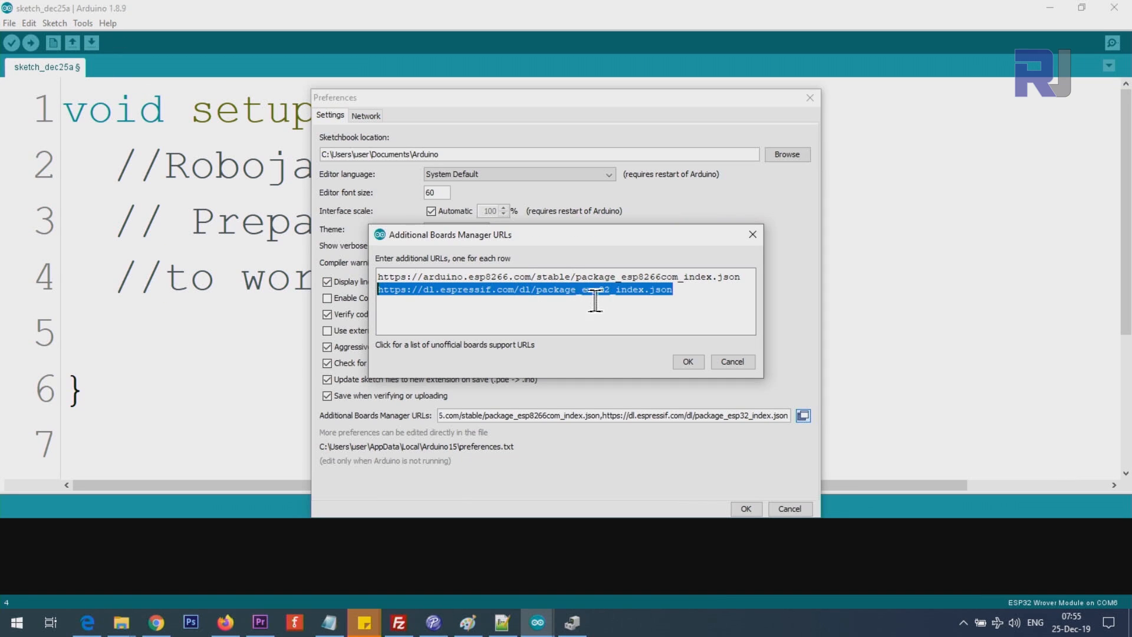
Confirm the esp32 package URL line, accept the board URLs list and save the preferences.
left_click(595, 301)
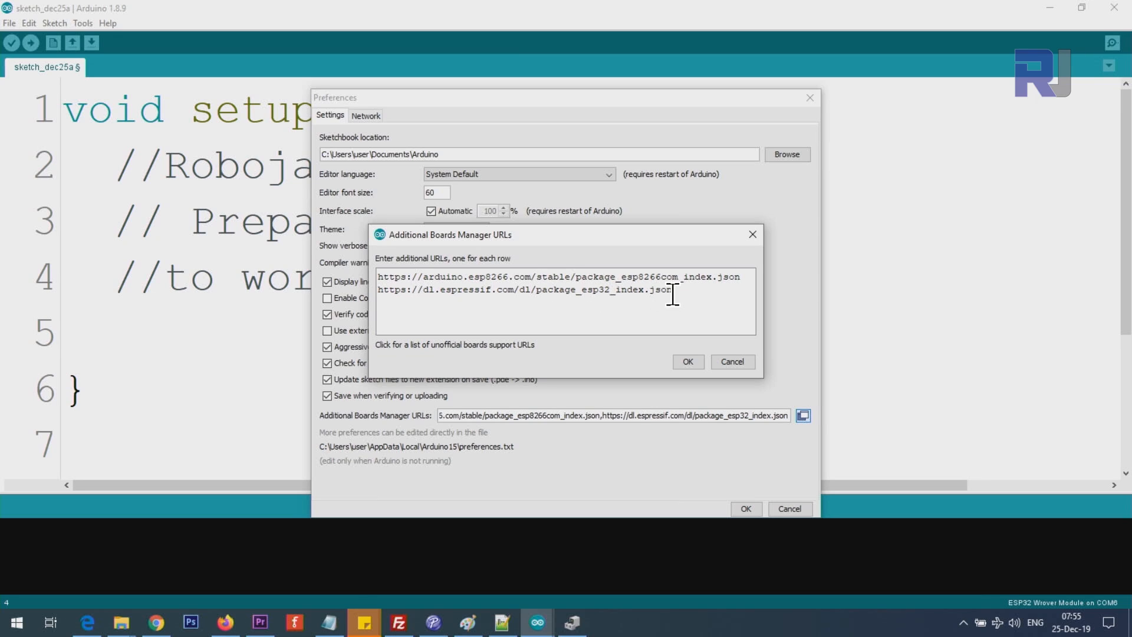
left_click_drag(672, 290, 559, 293)
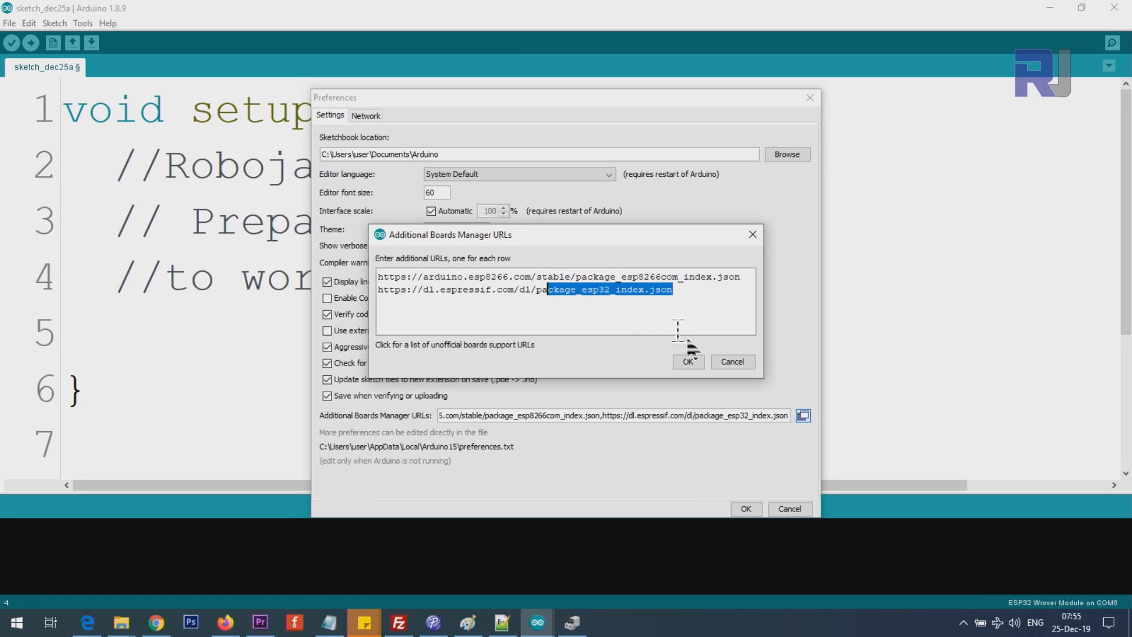
left_click(689, 362)
left_click(746, 508)
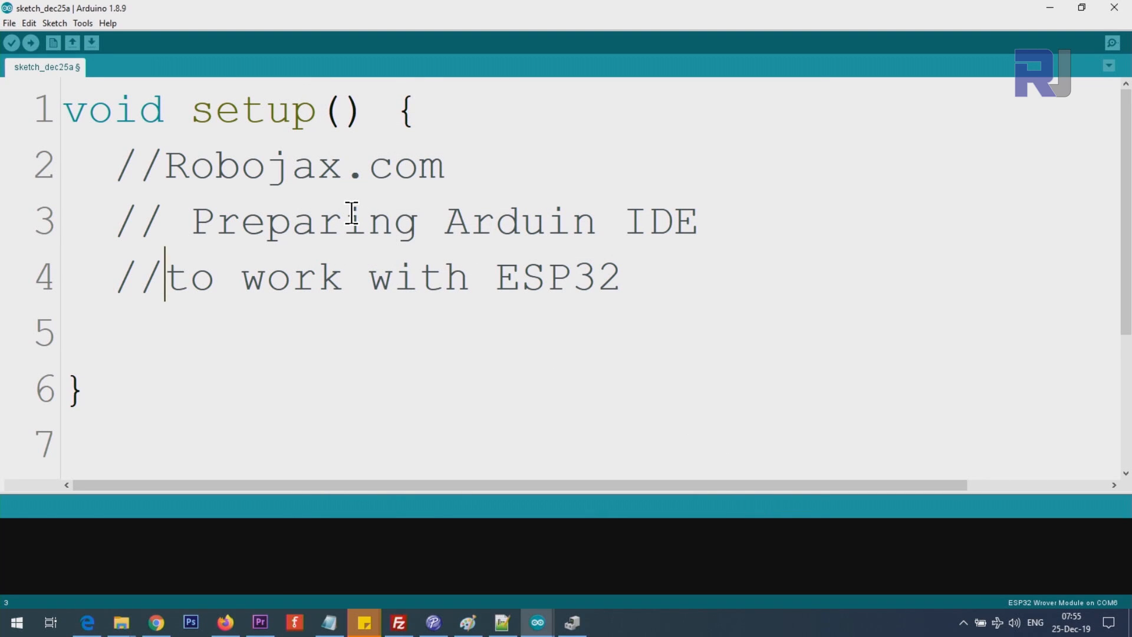
left_click(84, 23)
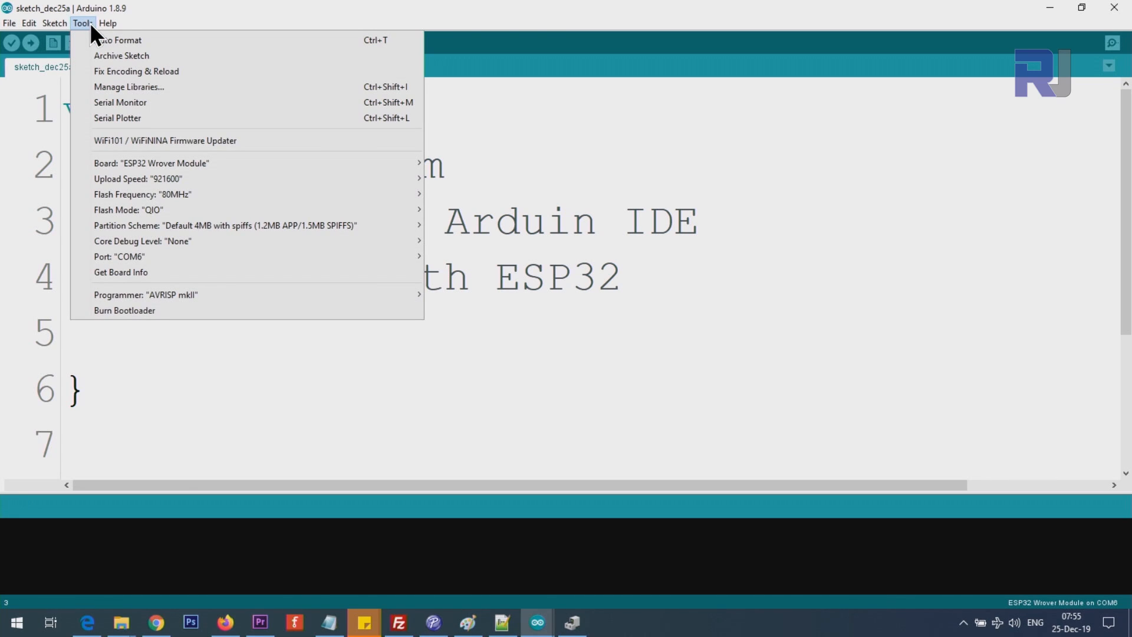
mouse_move(152, 163)
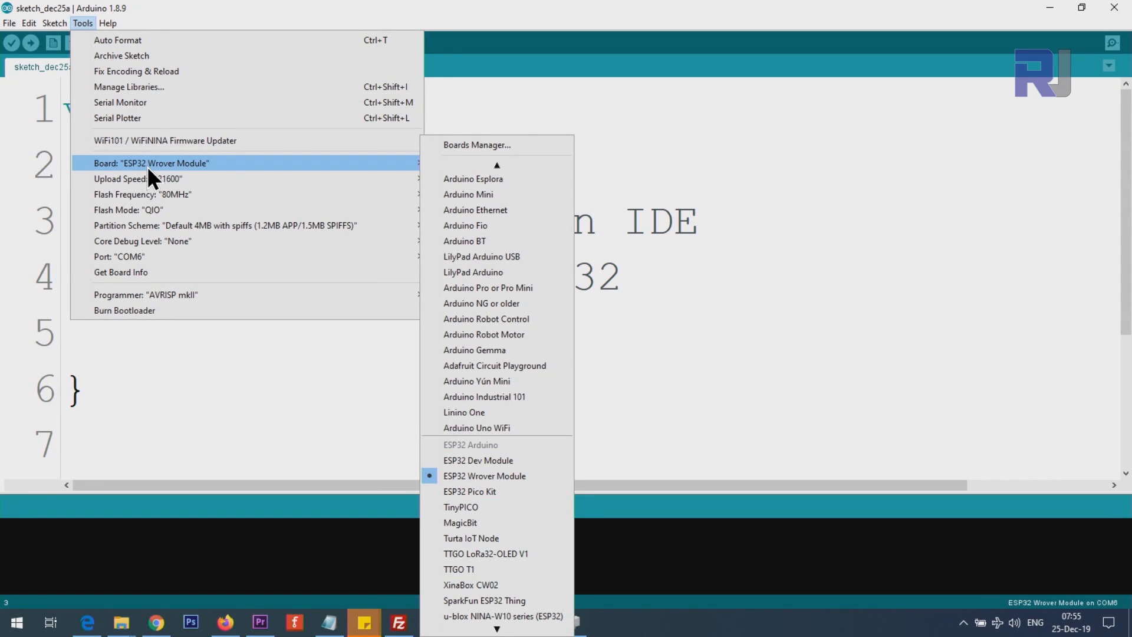
scroll(474, 178, "up", 1)
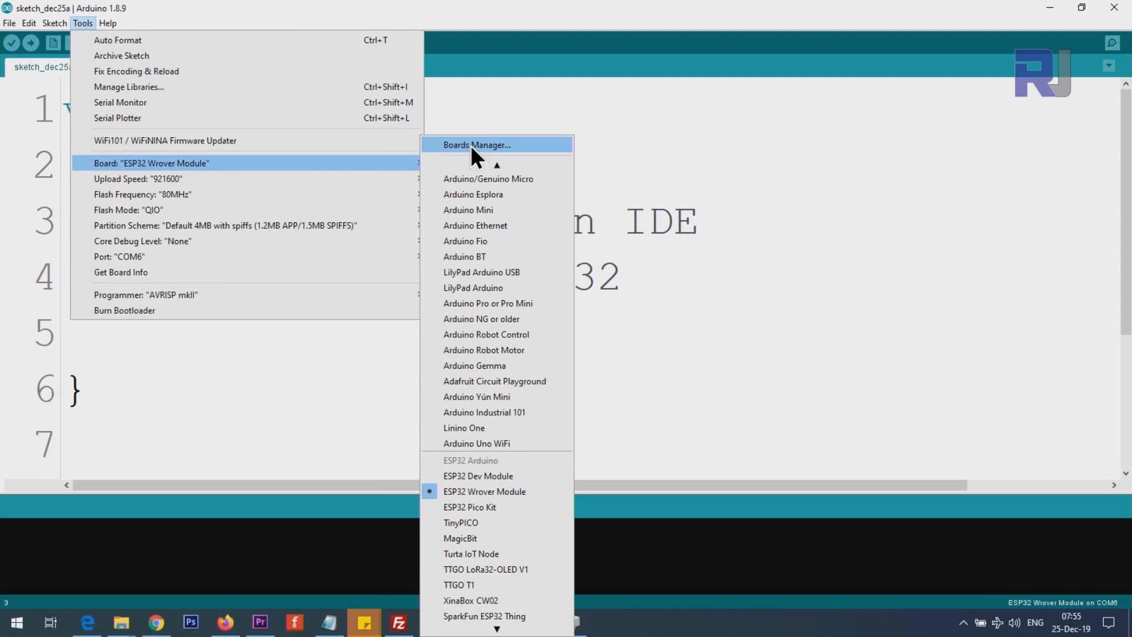
left_click(471, 146)
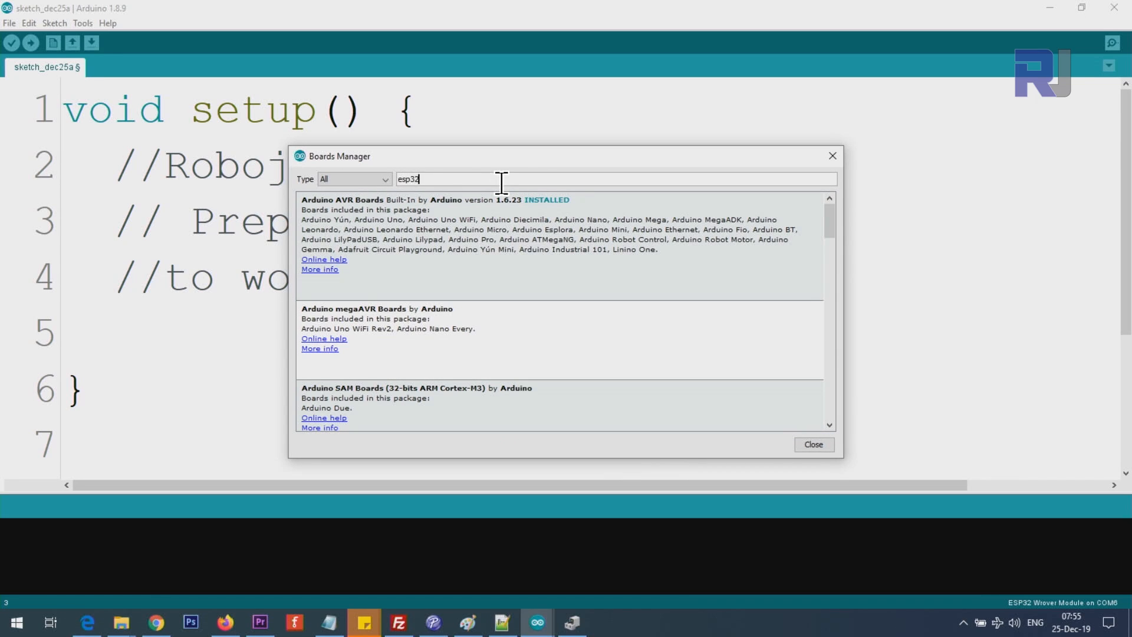
left_click(417, 215)
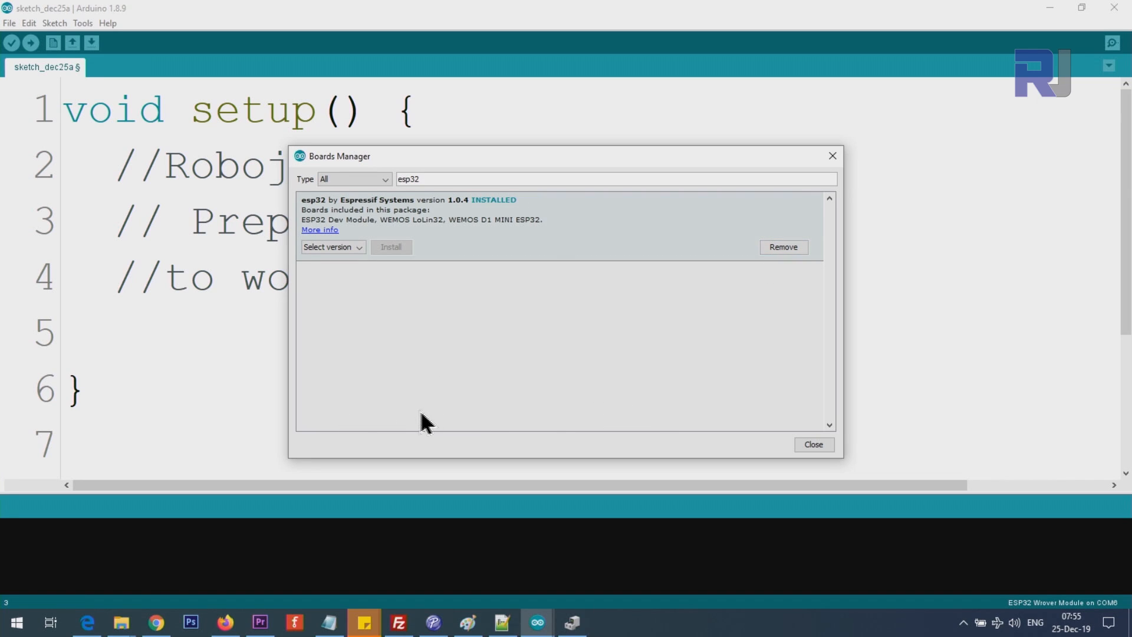
left_click(814, 444)
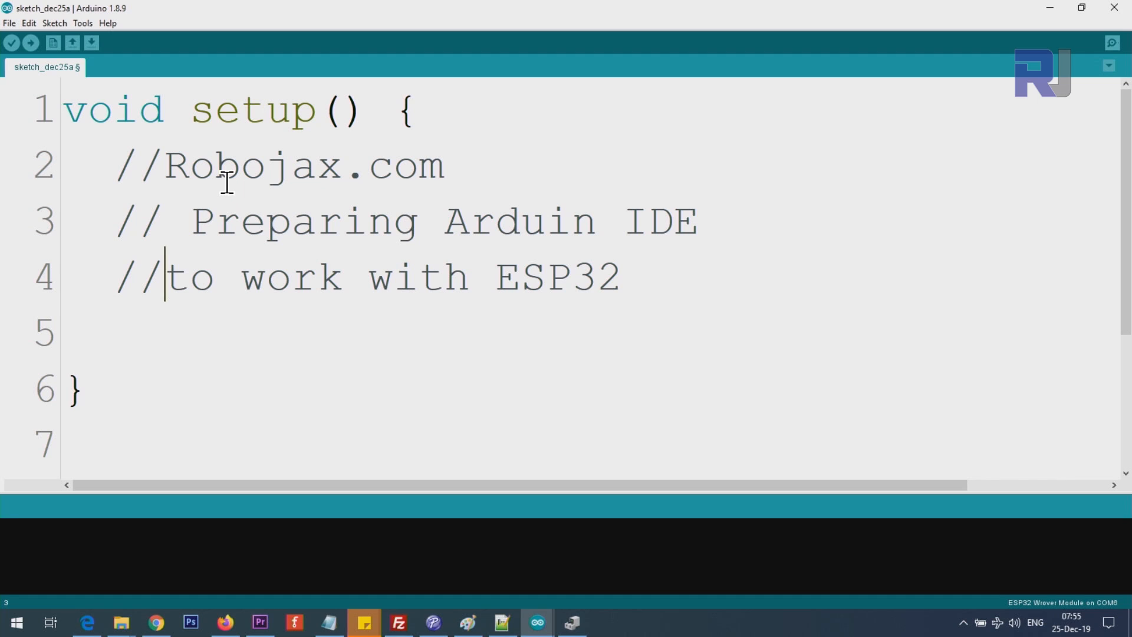
Choose ESP32 Wrover Module as the target board from the Tools board list.
left_click(83, 22)
mouse_move(240, 163)
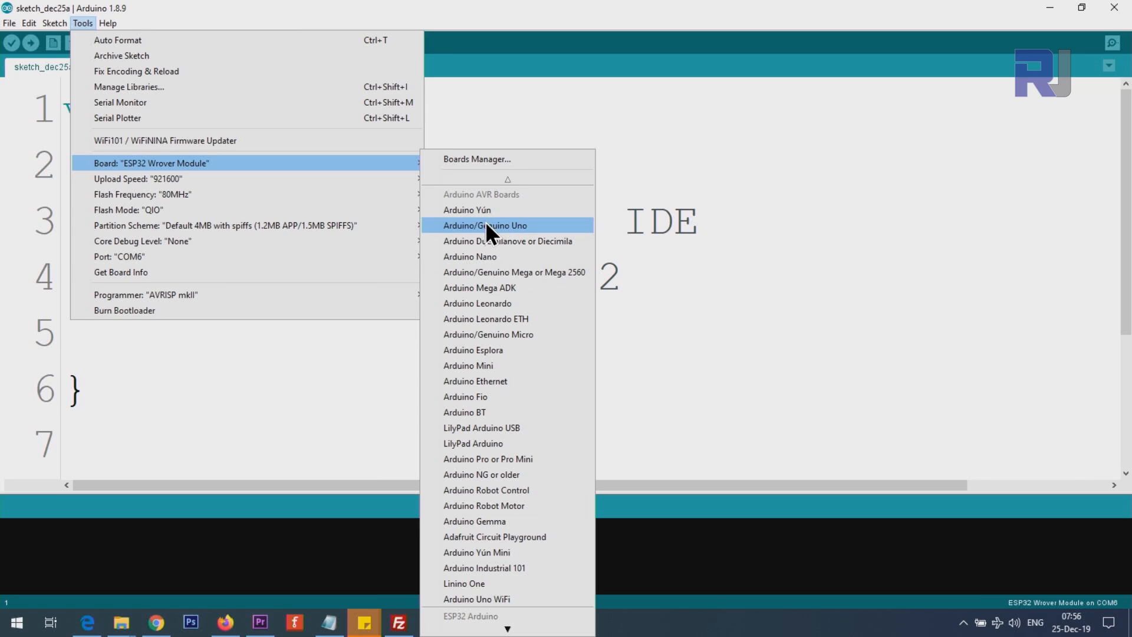
scroll(495, 292, "down", 3)
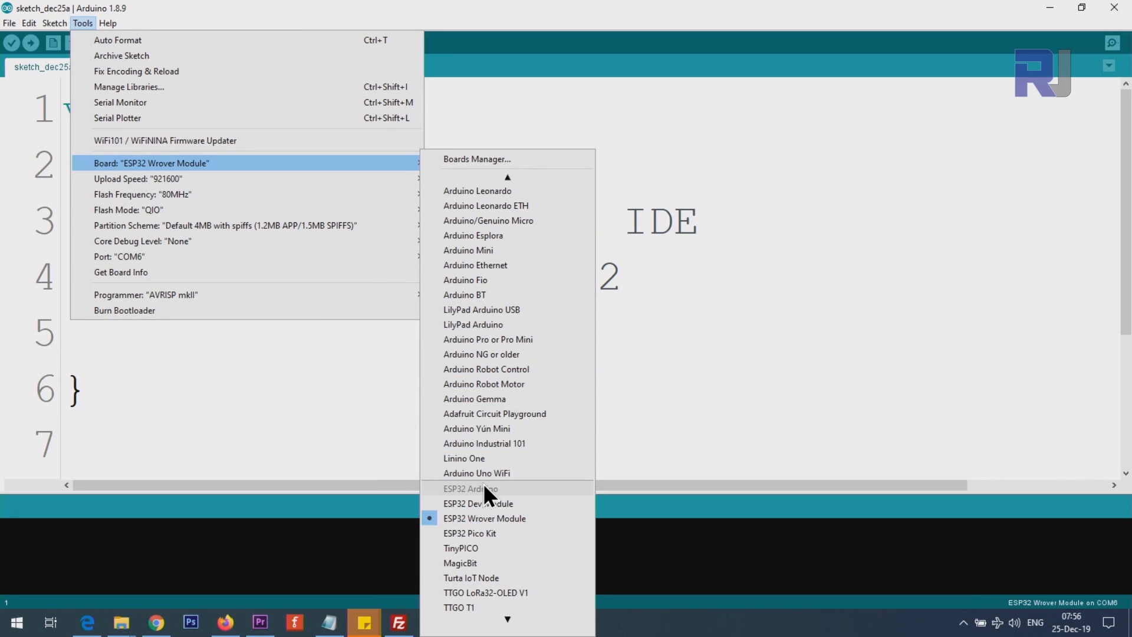
scroll(496, 490, "down", 2)
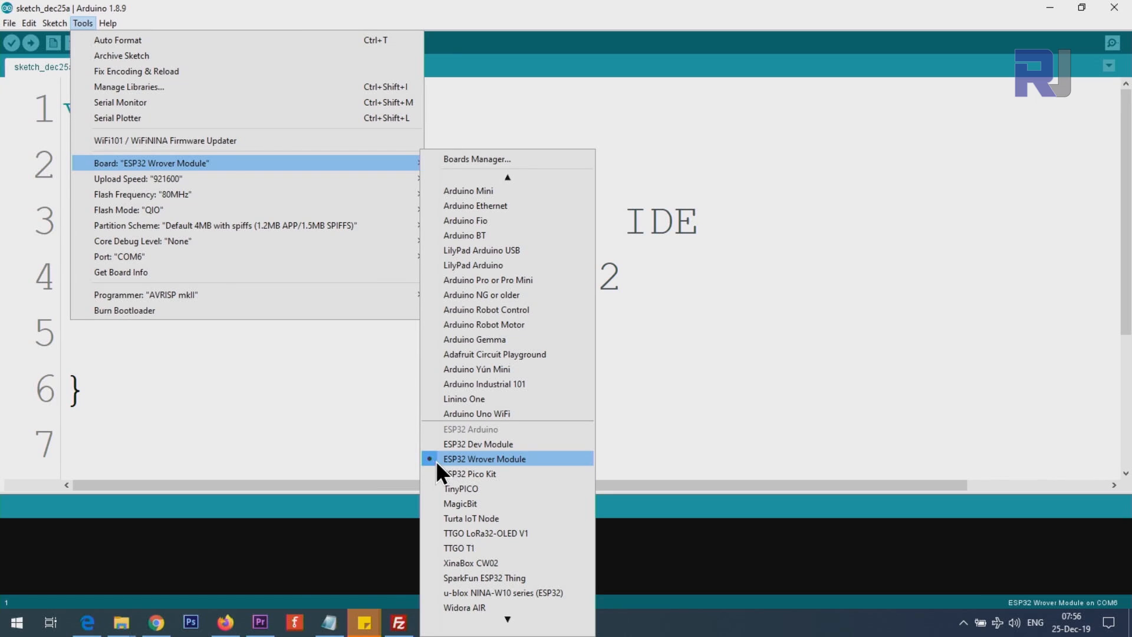
left_click(460, 460)
left_click(402, 326)
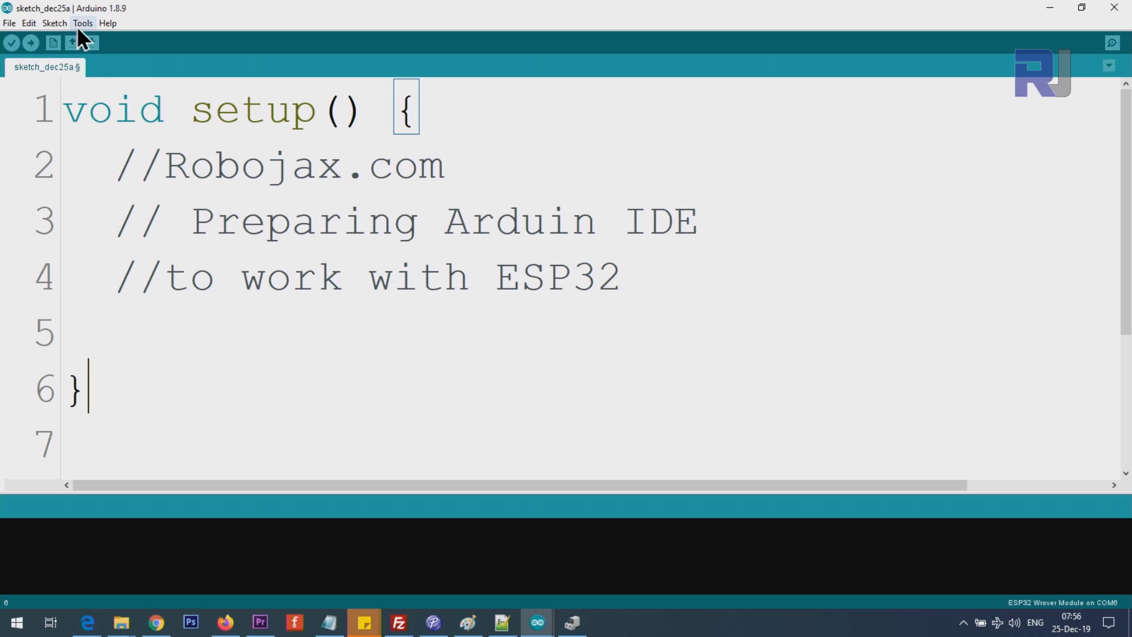
Locate the Silicon Labs CP210x USB to UART Bridge on COM6 under Ports in Device Manager.
right_click(18, 623)
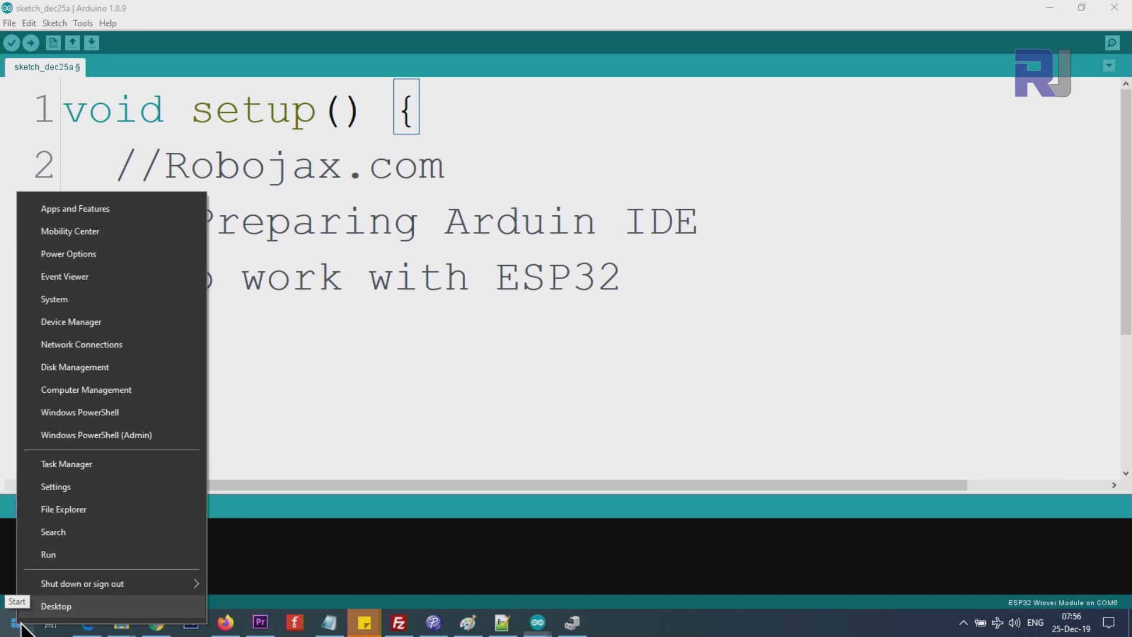
left_click(94, 323)
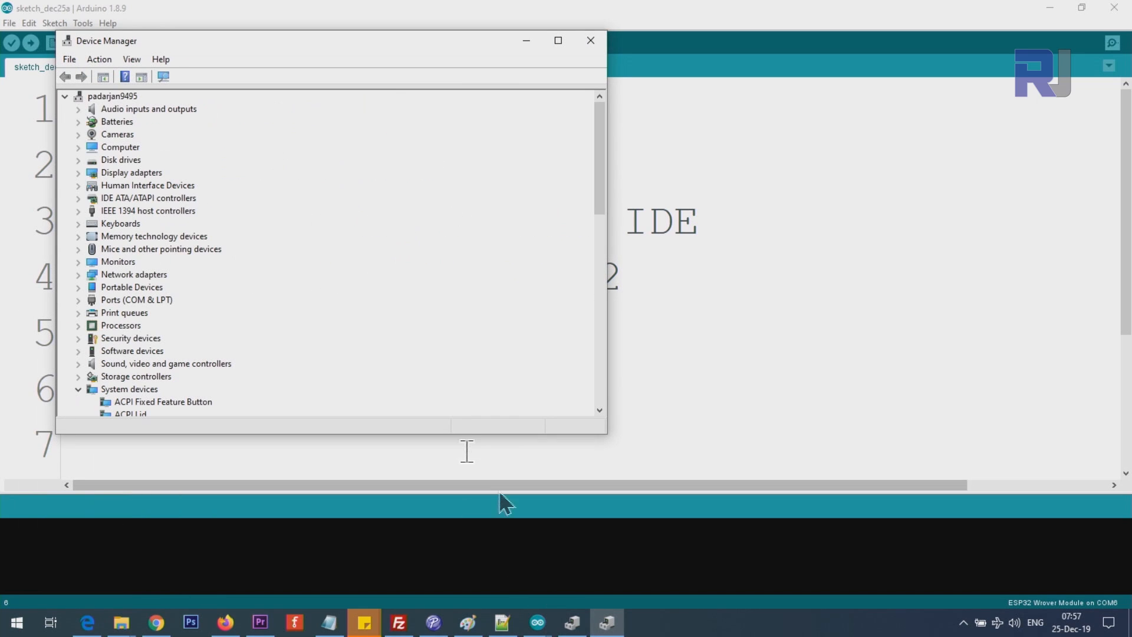
left_click(79, 302)
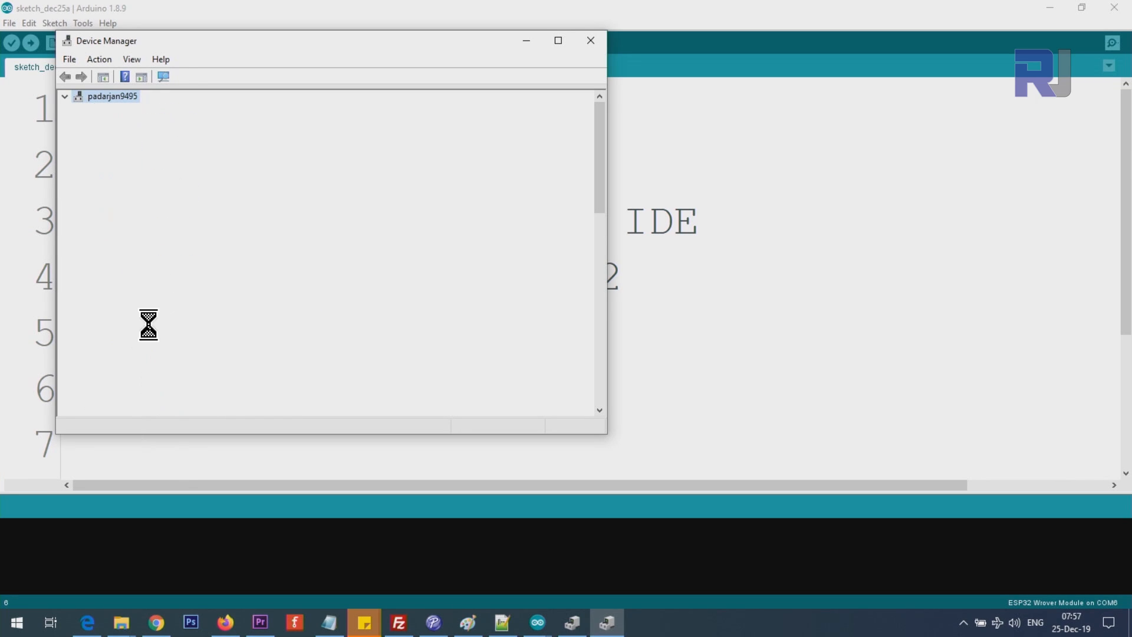
left_click(178, 325)
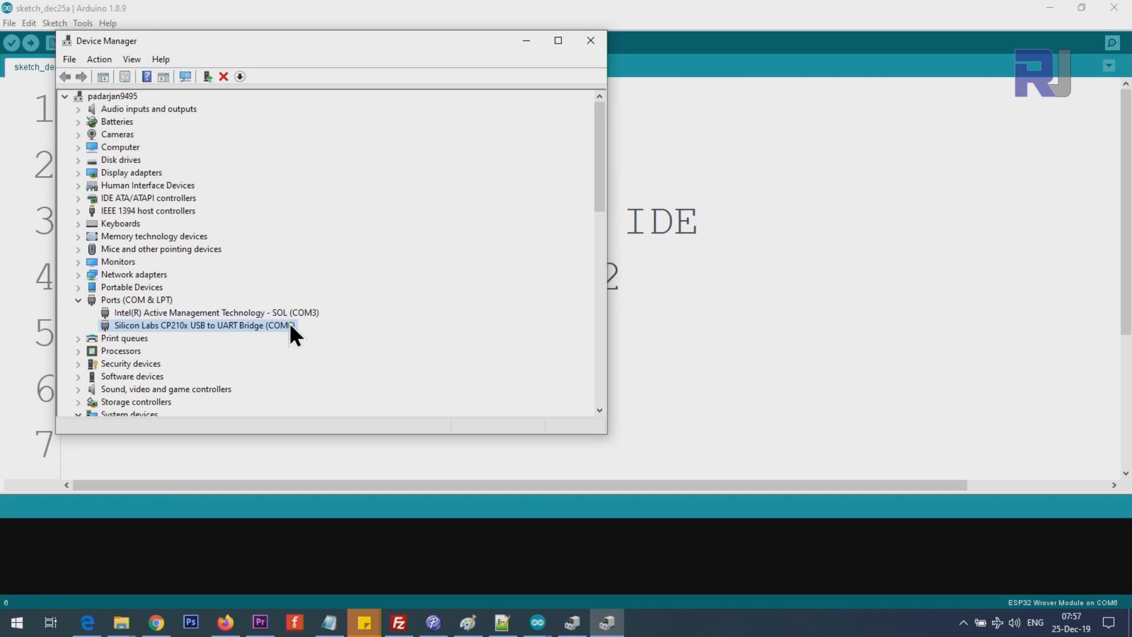
Close Device Manager and choose COM6 as the upload port.
left_click(681, 294)
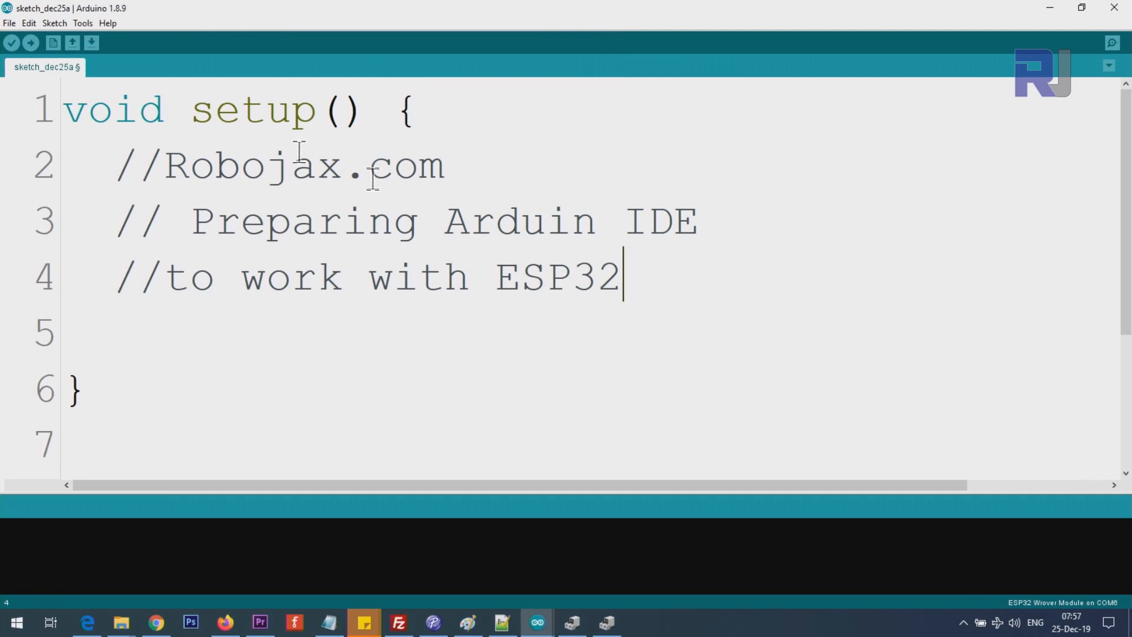
left_click(82, 23)
mouse_move(120, 257)
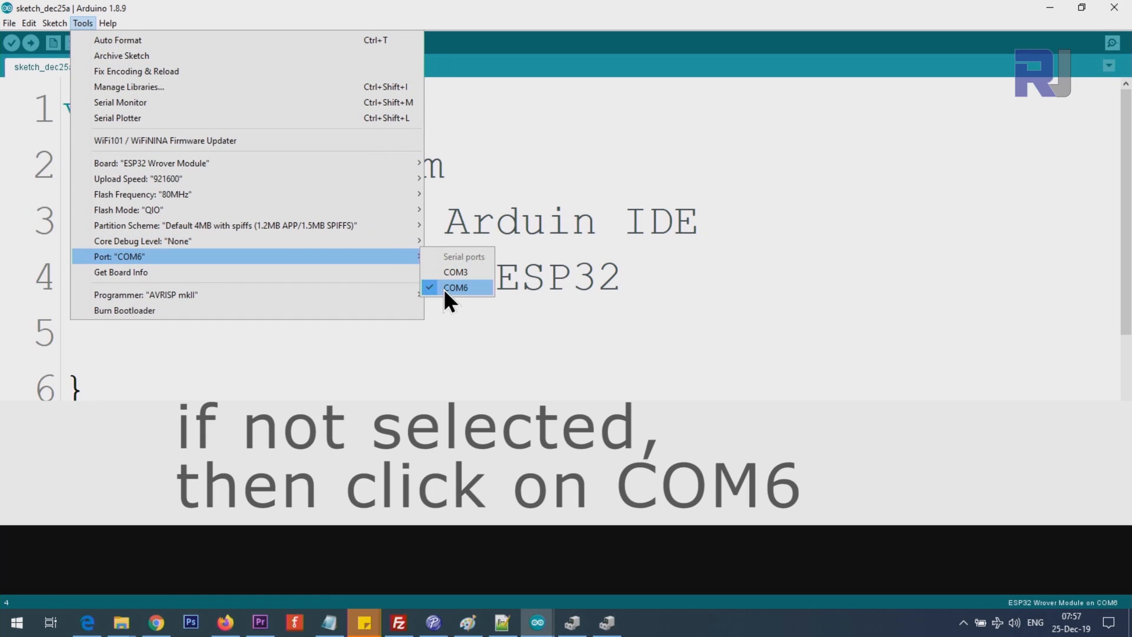
left_click(425, 342)
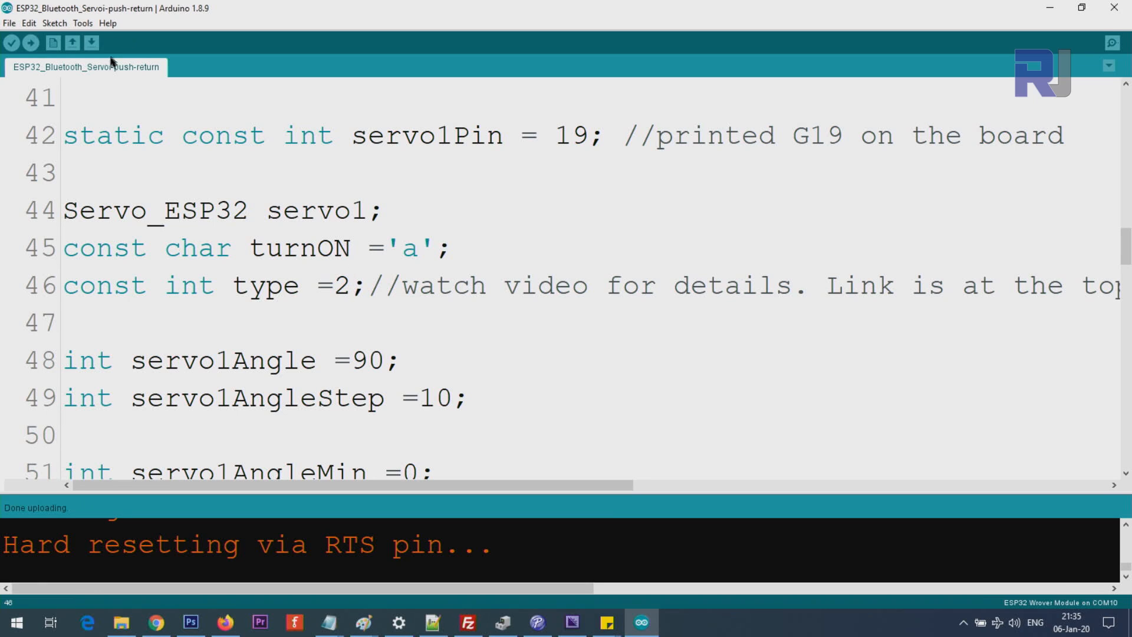
scroll(375, 320, "up", 4)
scroll(374, 320, "up", 4)
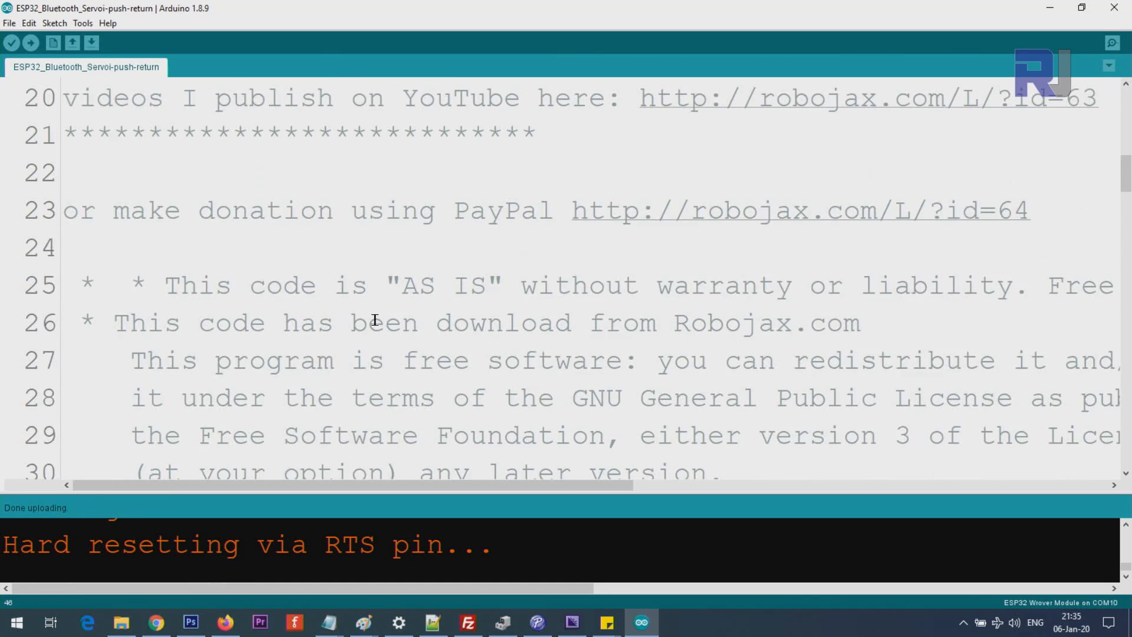
scroll(374, 320, "up", 3)
scroll(373, 299, "up", 5)
scroll(372, 300, "up", 1)
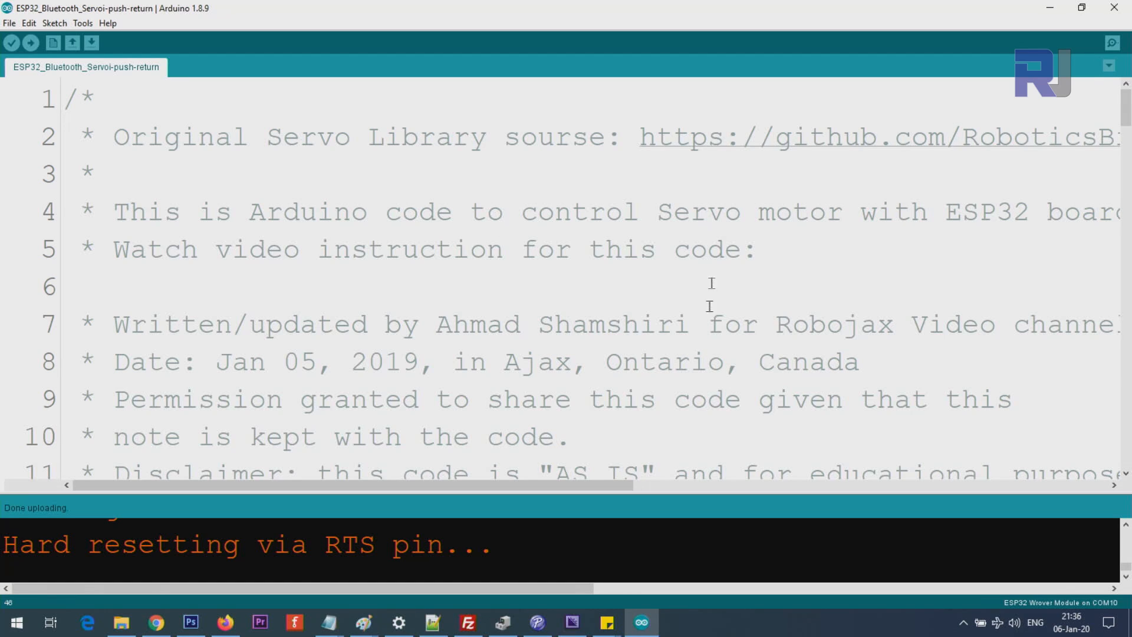
left_click_drag(590, 487, 589, 487)
left_click(54, 23)
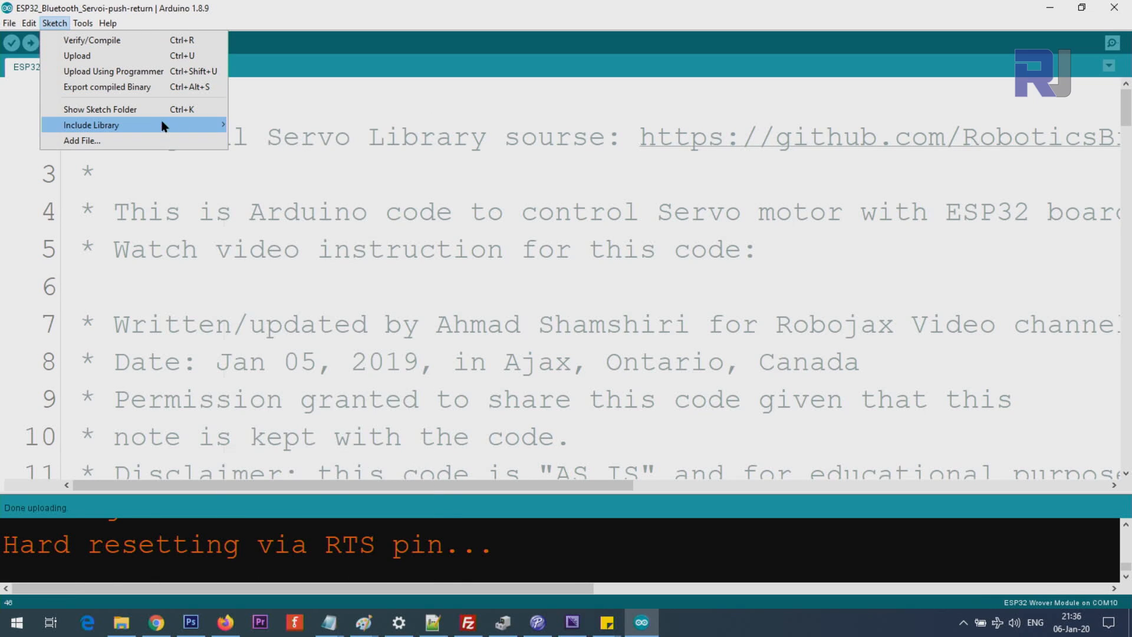
left_click(268, 161)
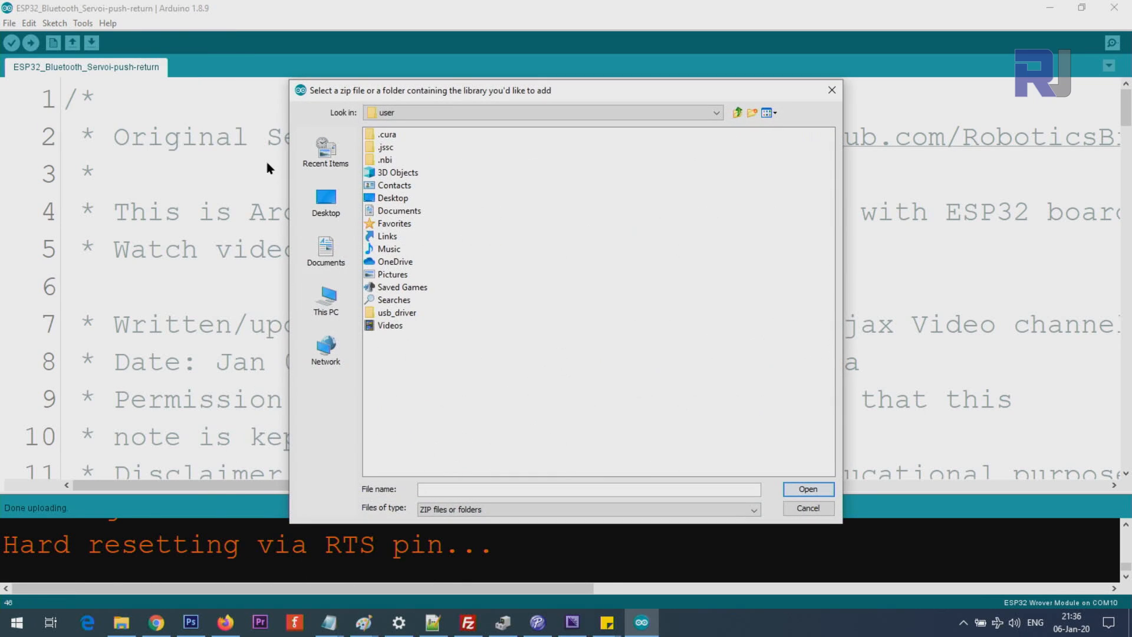
left_click(332, 313)
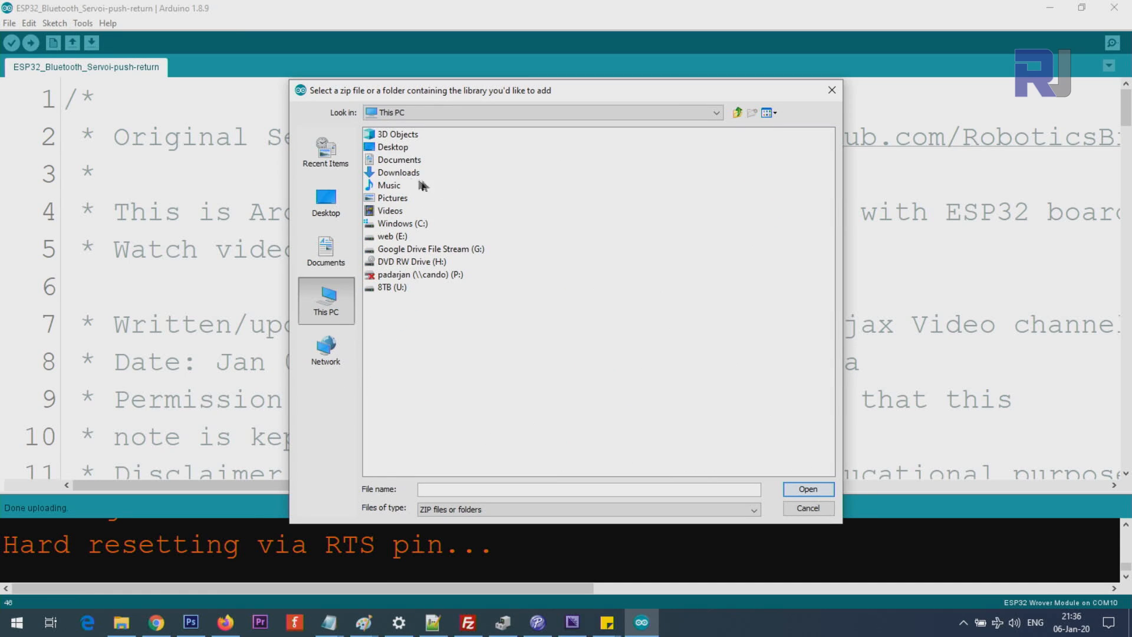
double_click(398, 172)
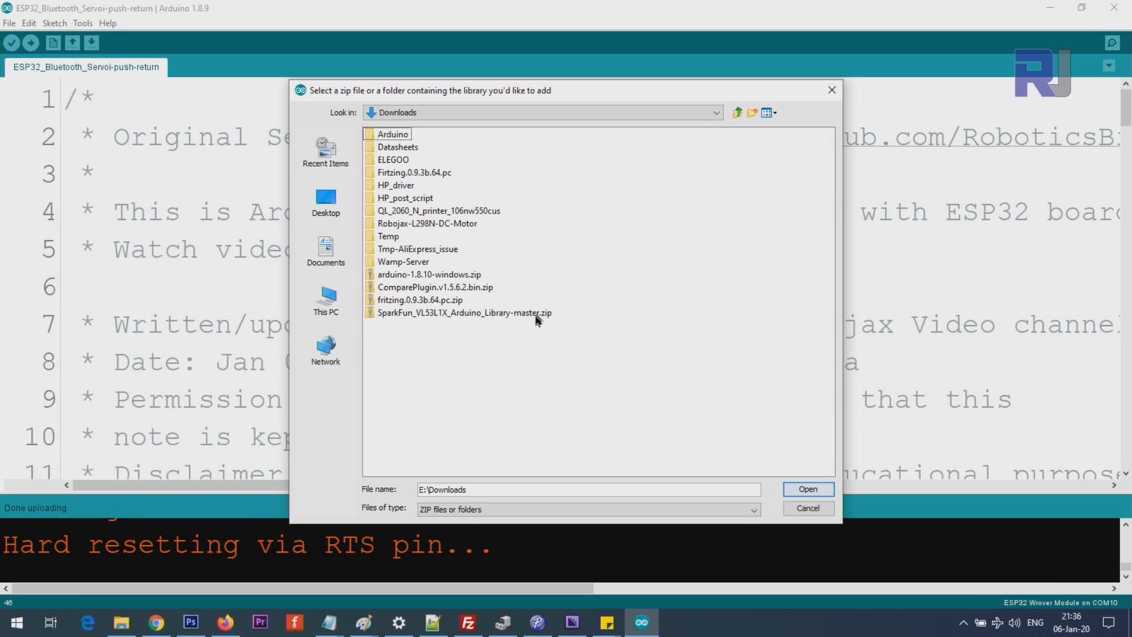
left_click(452, 301)
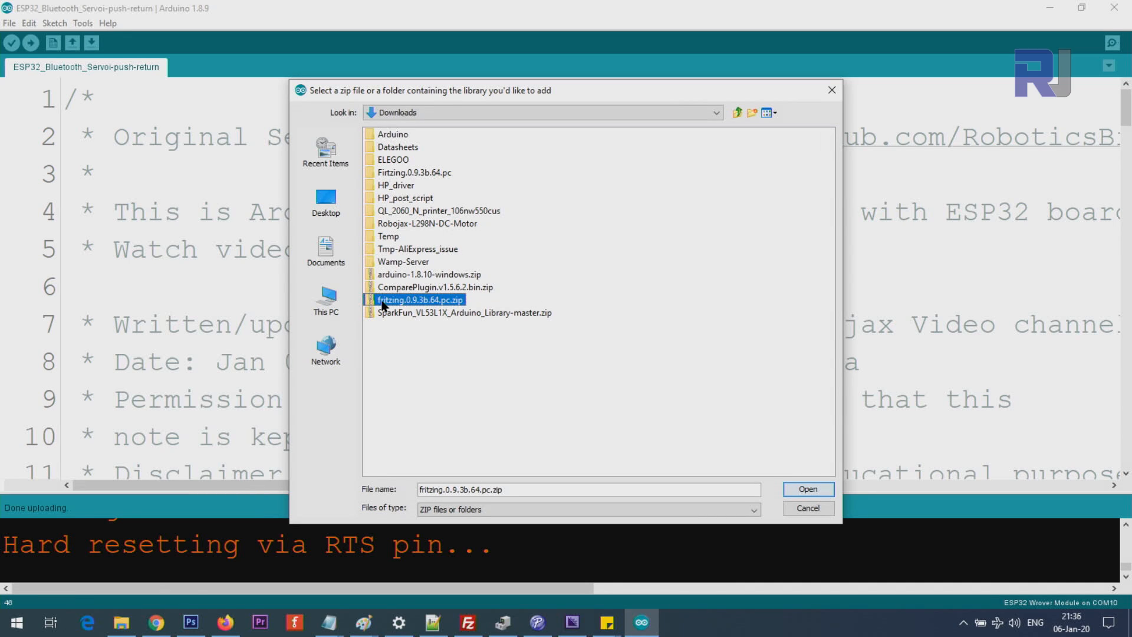
left_click(808, 509)
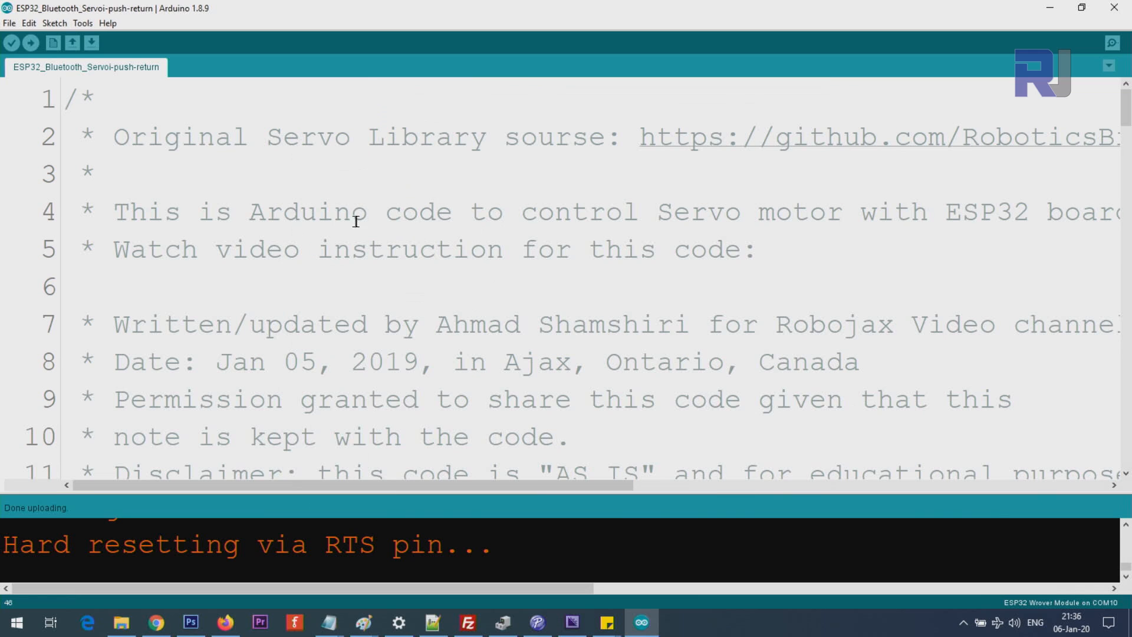
left_click(369, 248)
scroll(363, 237, "down", 3)
scroll(369, 241, "down", 9)
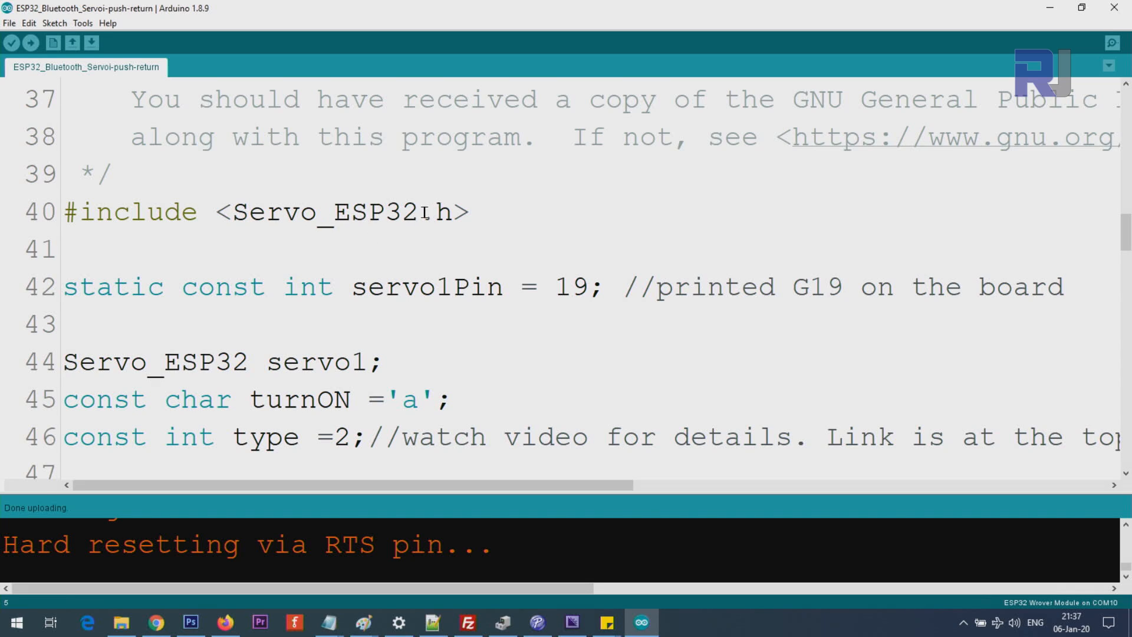
left_click_drag(422, 213, 97, 212)
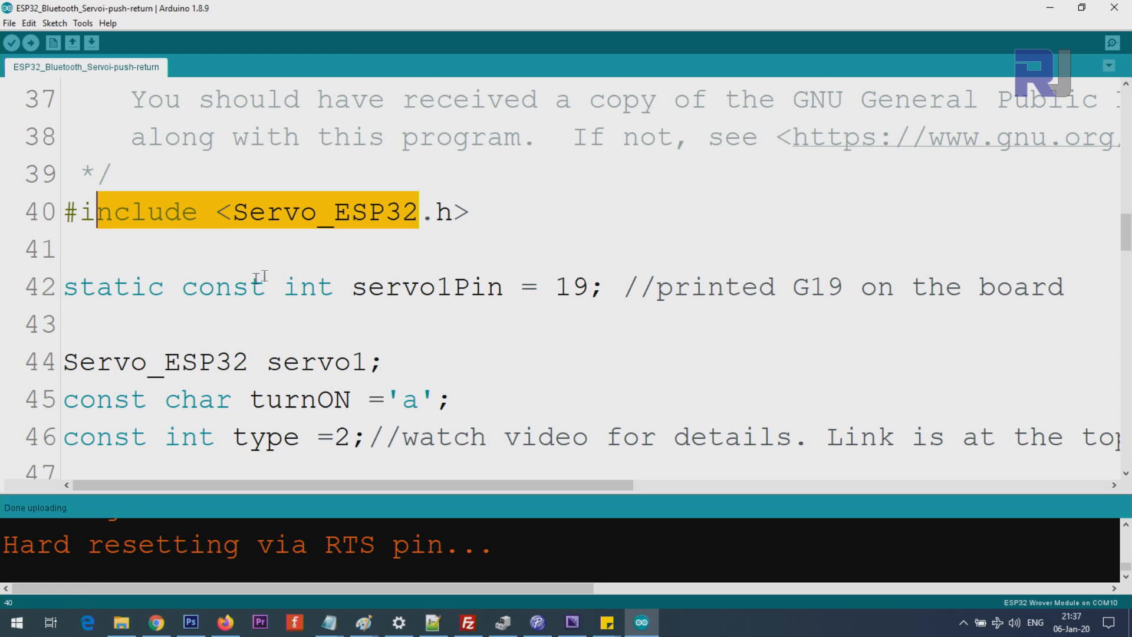
left_click(99, 287)
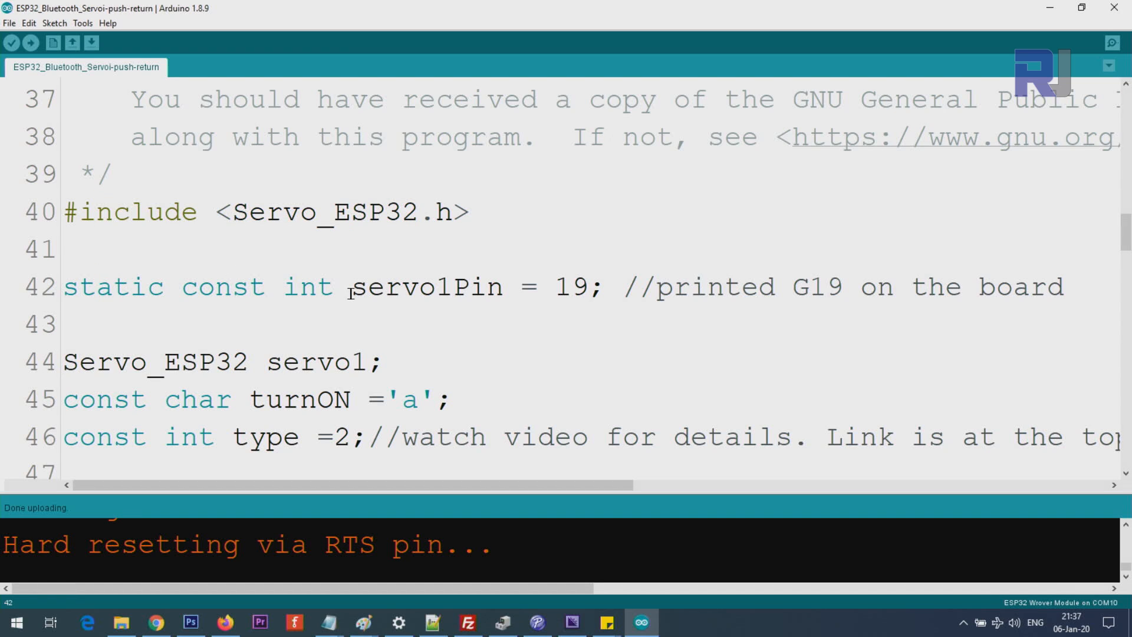
left_click_drag(352, 288, 503, 289)
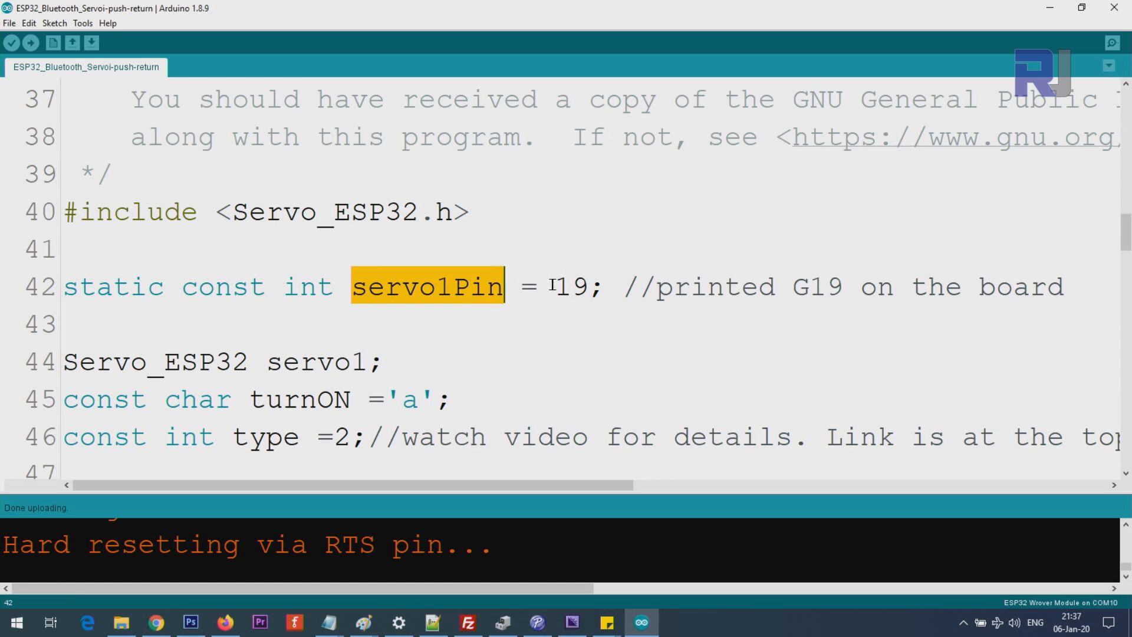
left_click_drag(555, 288, 587, 288)
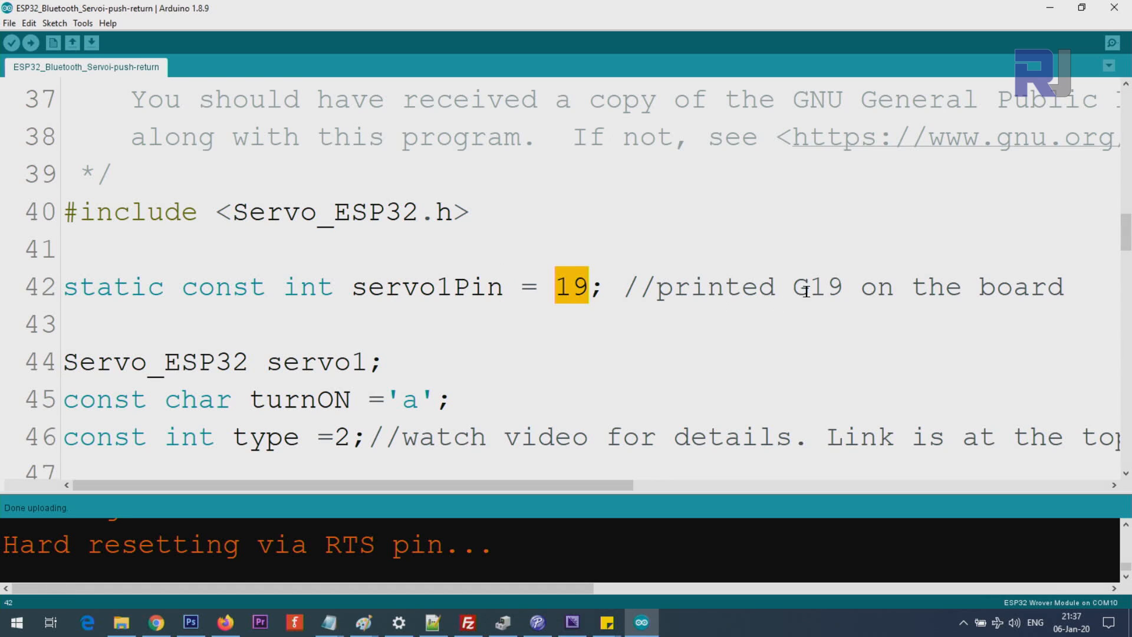
left_click(557, 286)
double_click(561, 285)
left_click_drag(419, 213, 274, 211)
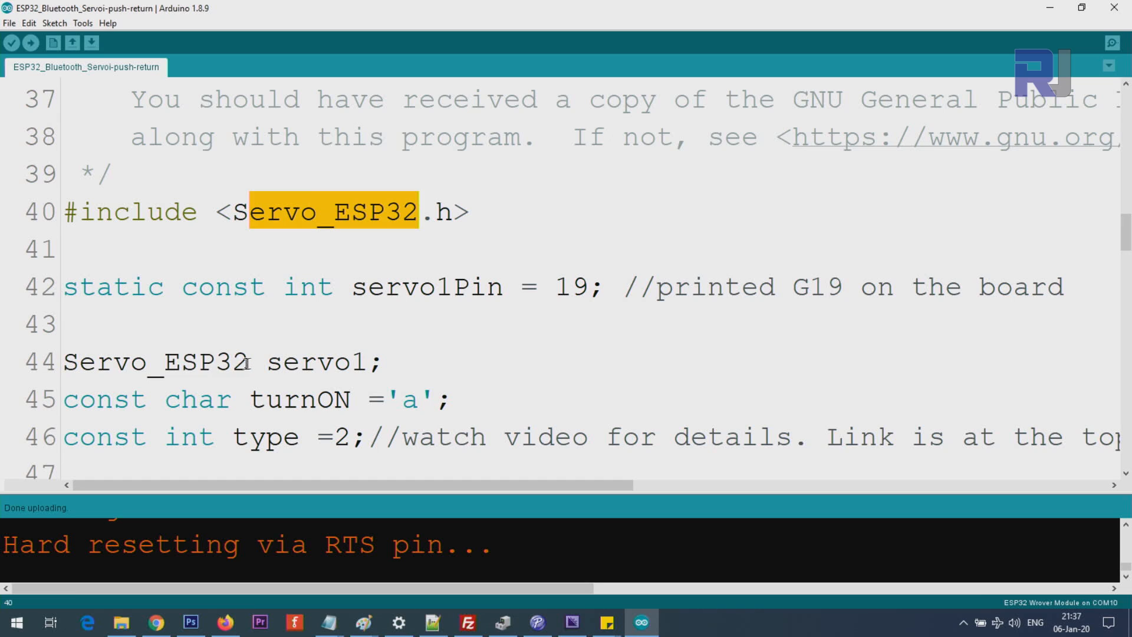
left_click_drag(250, 362, 60, 358)
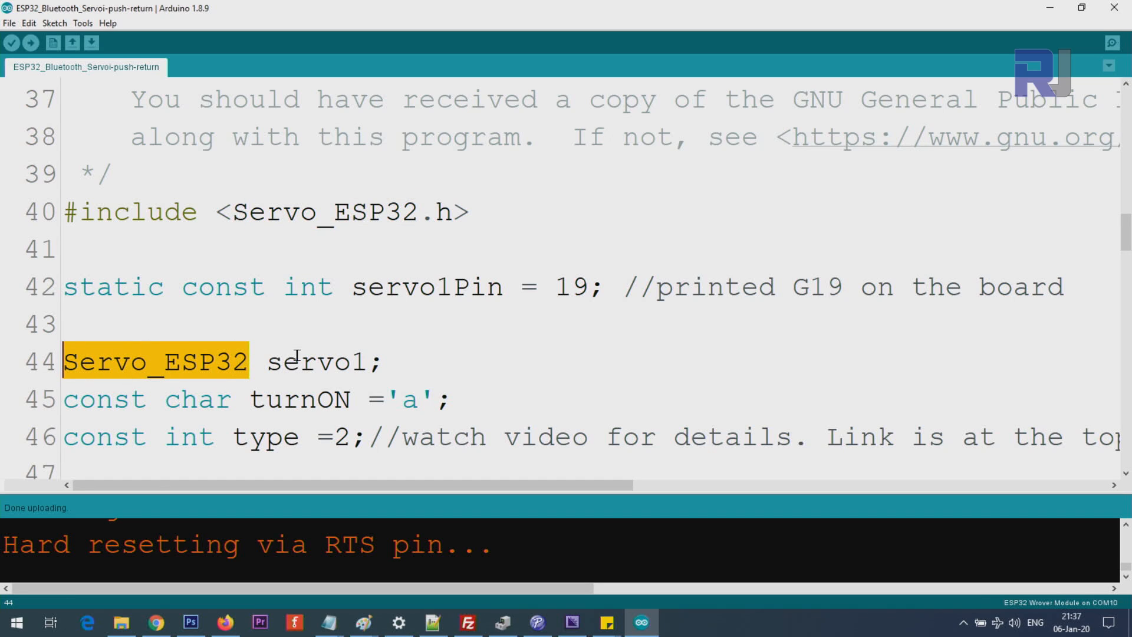
left_click(266, 364)
left_click_drag(266, 365, 372, 365)
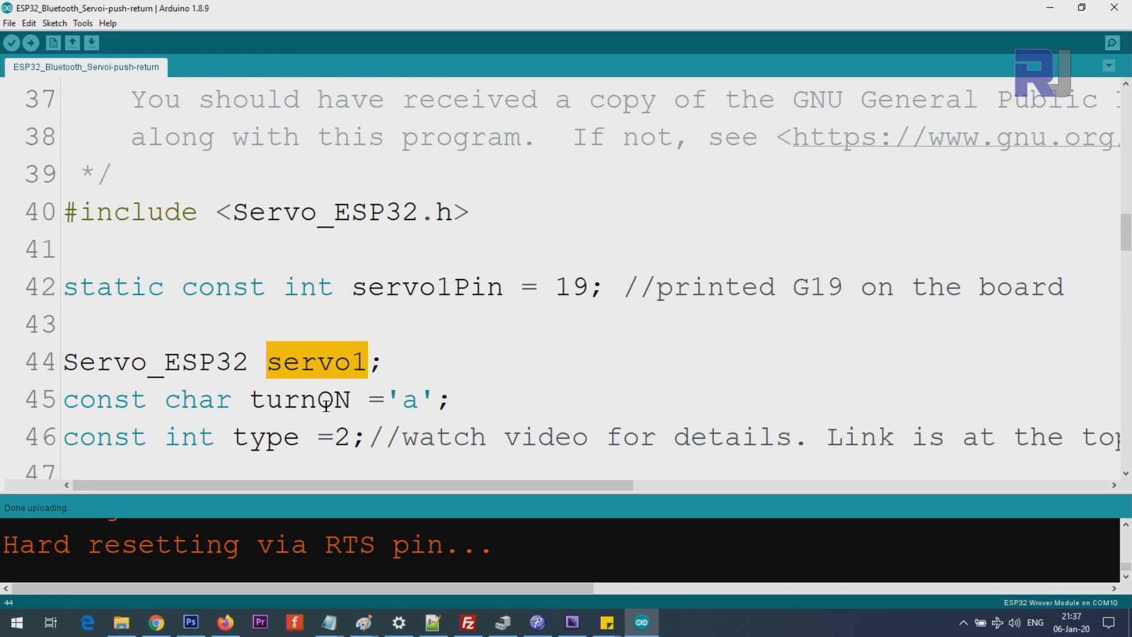
scroll(325, 401, "down", 1)
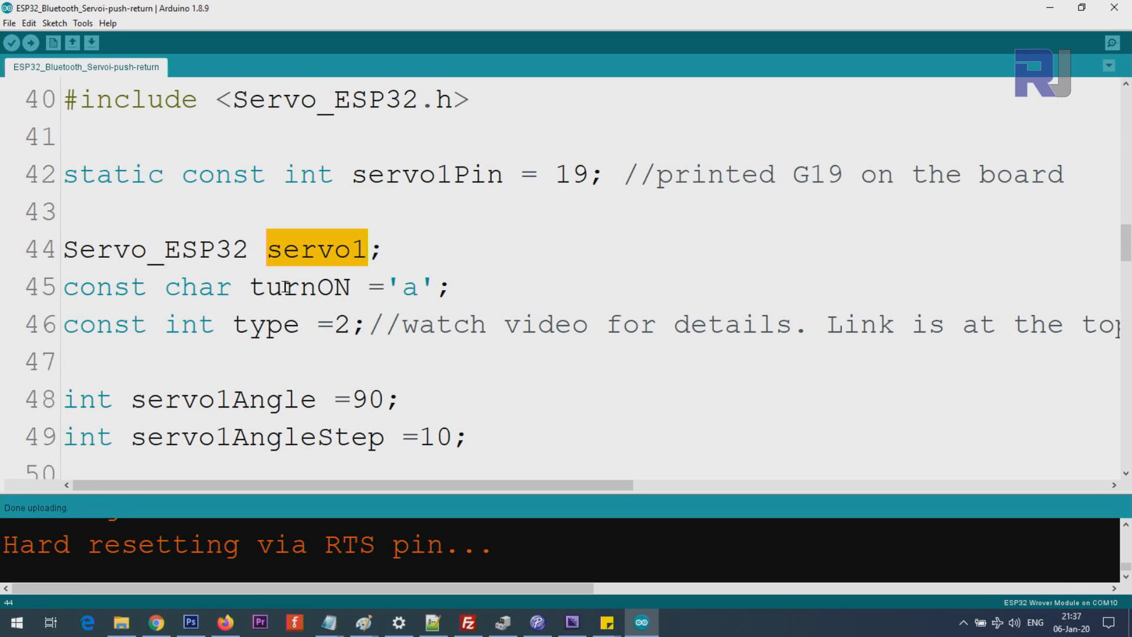
mouse_move(400, 287)
left_mouse_down()
mouse_move(419, 283)
mouse_move(405, 284)
left_mouse_up()
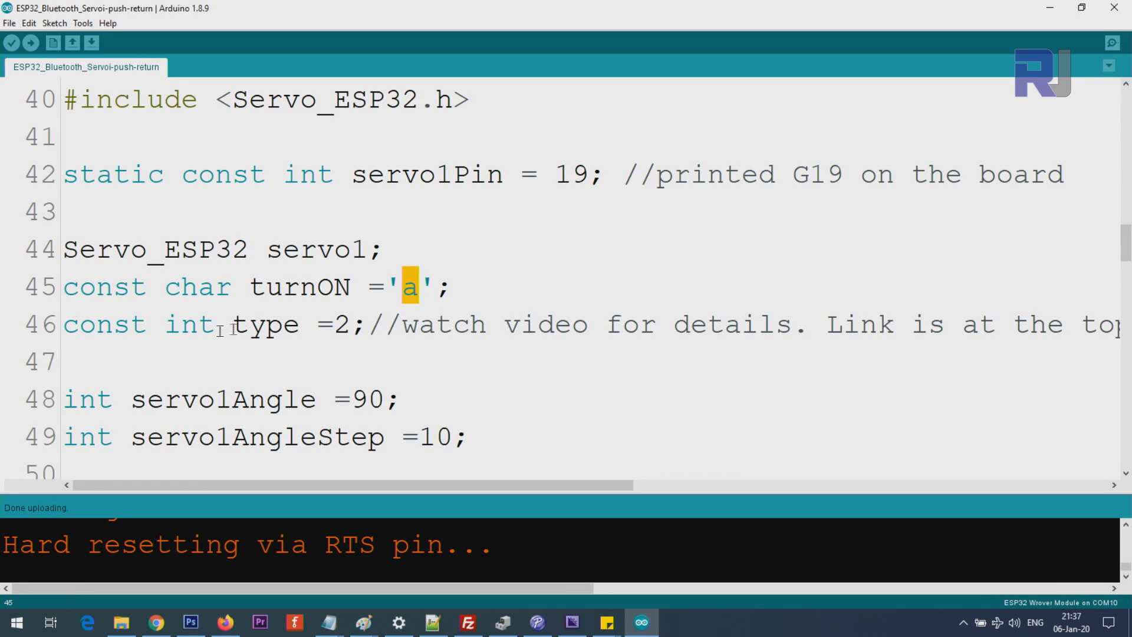
double_click(341, 324)
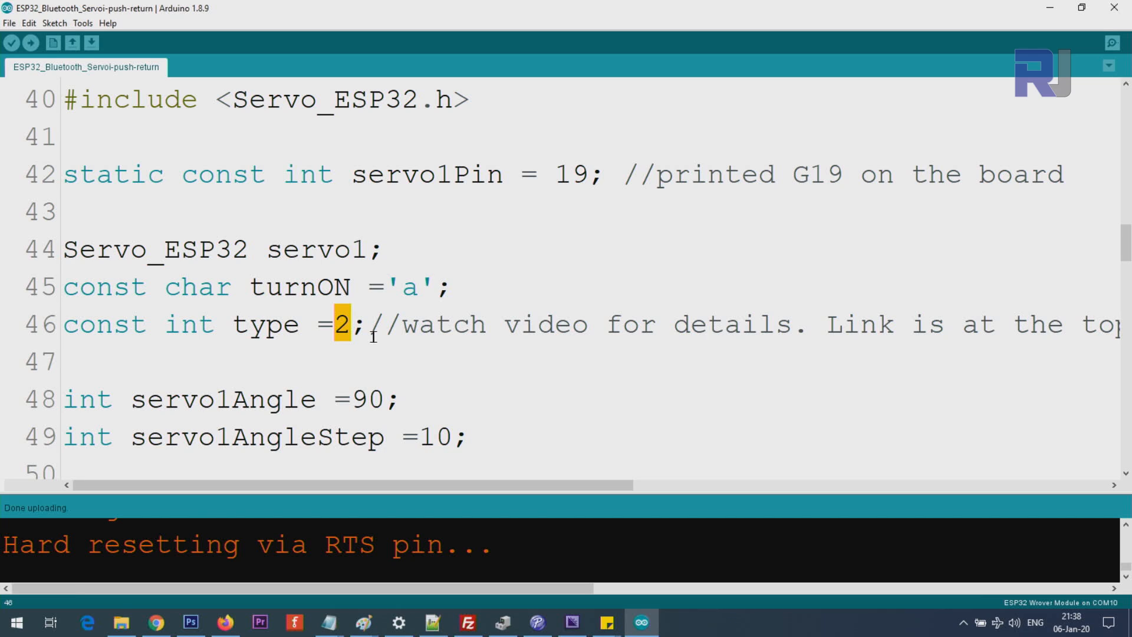
scroll(374, 335, "down", 1)
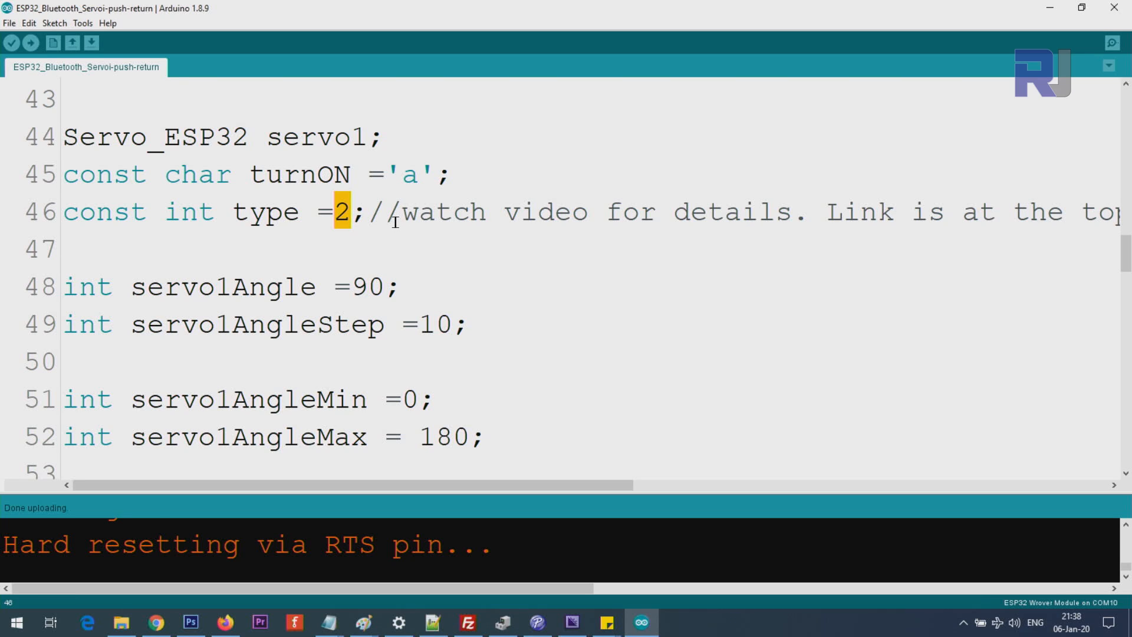
left_click(415, 399)
double_click(409, 399)
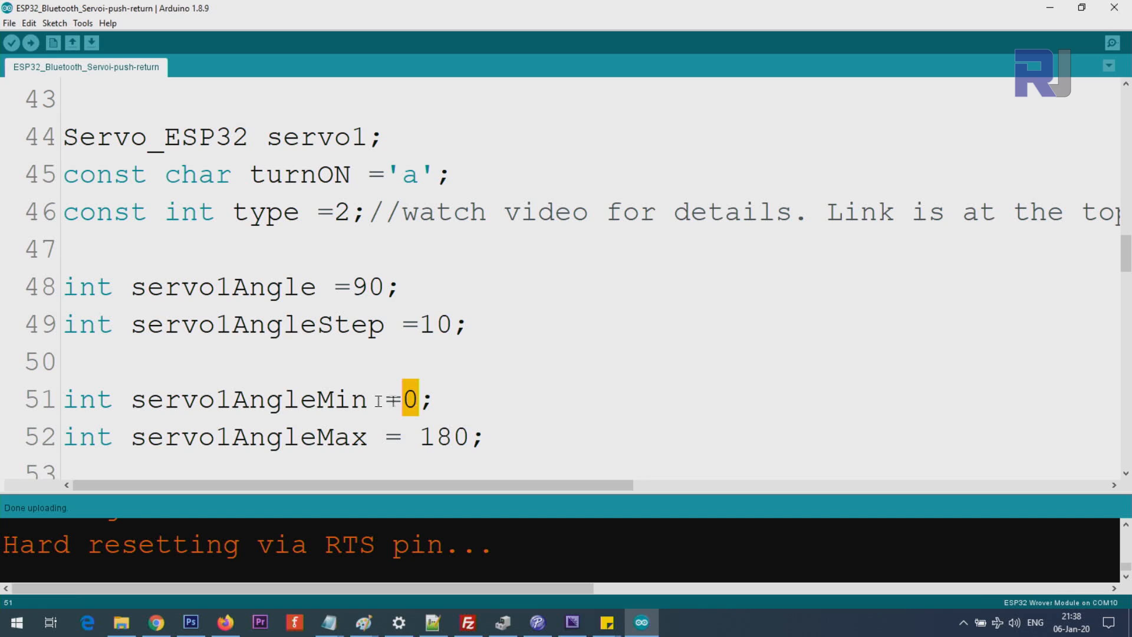
left_click_drag(485, 437, 420, 437)
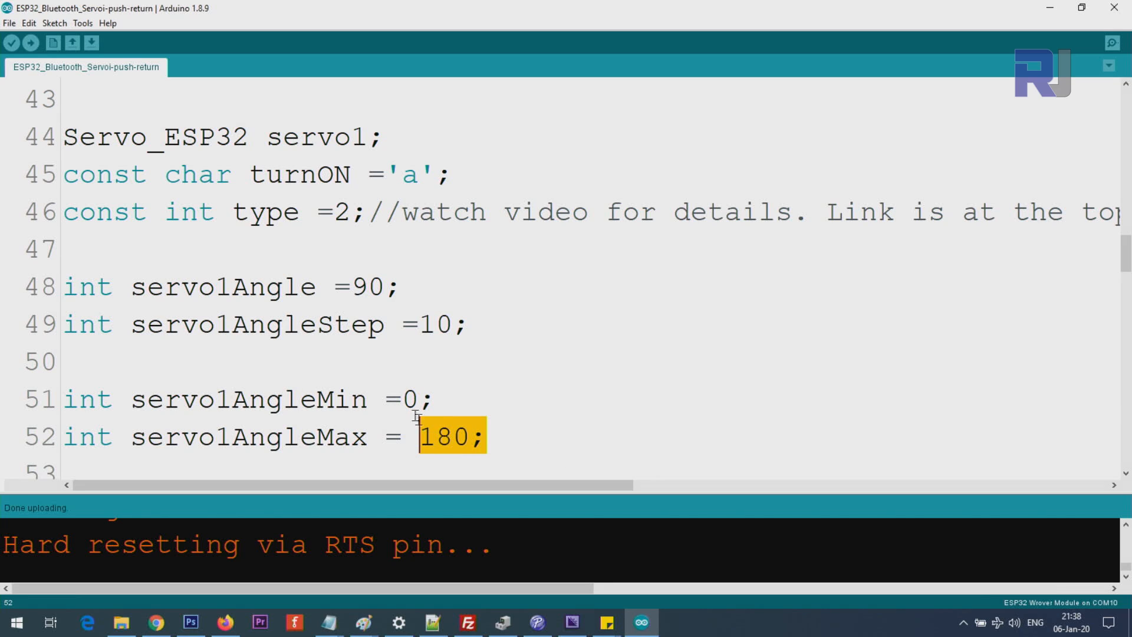
double_click(411, 400)
left_click(419, 437)
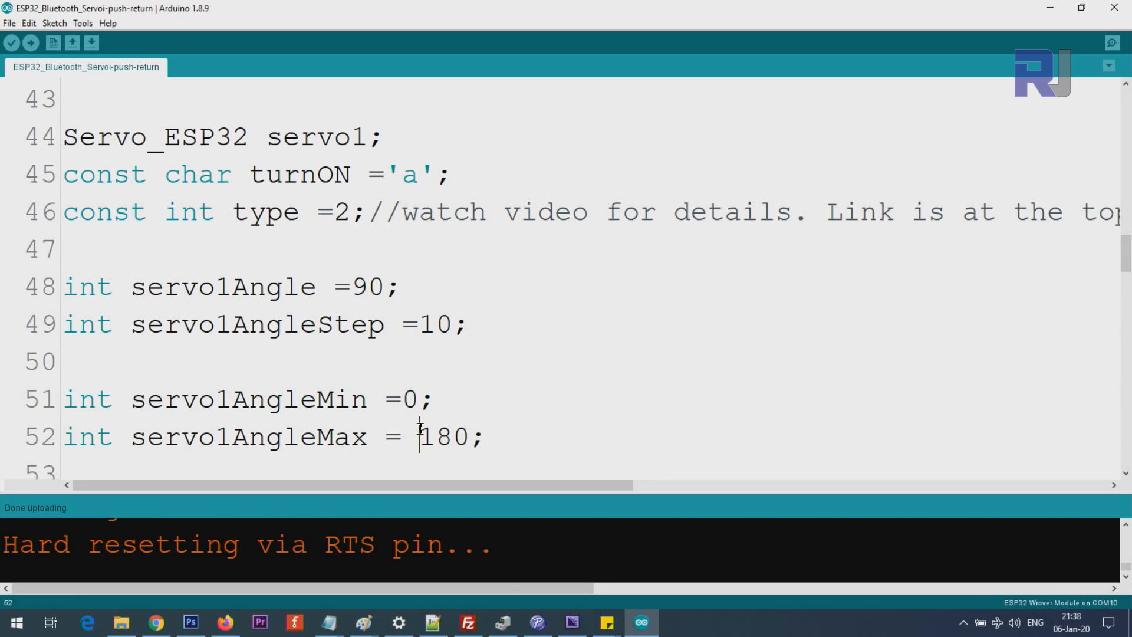
double_click(419, 437)
double_click(409, 400)
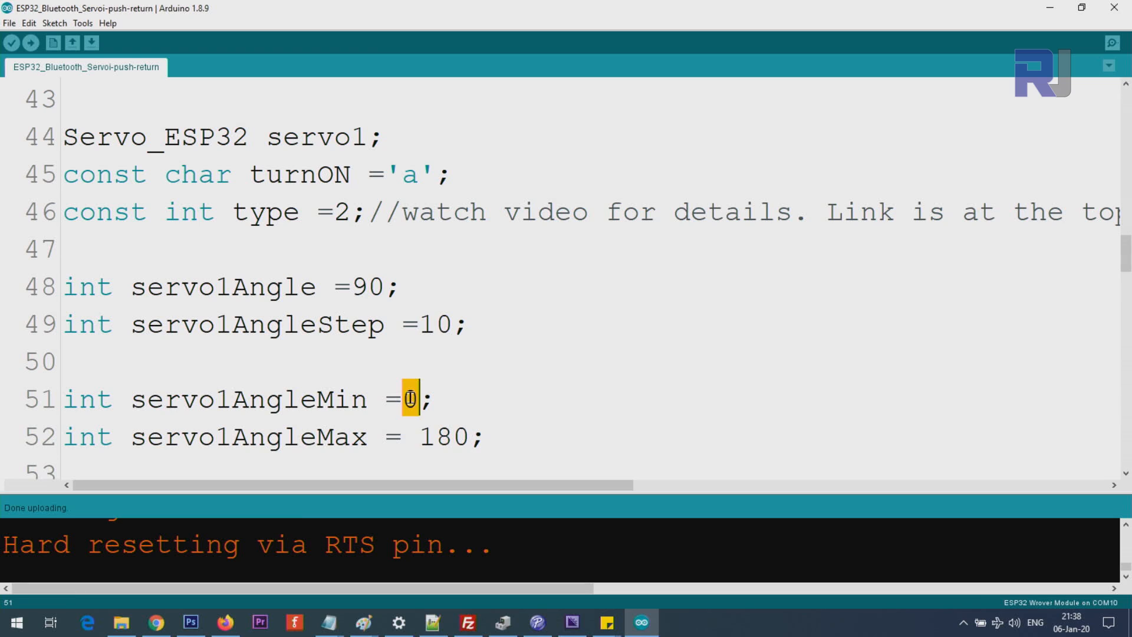
left_click(410, 400)
double_click(409, 401)
left_click(421, 437)
double_click(462, 440)
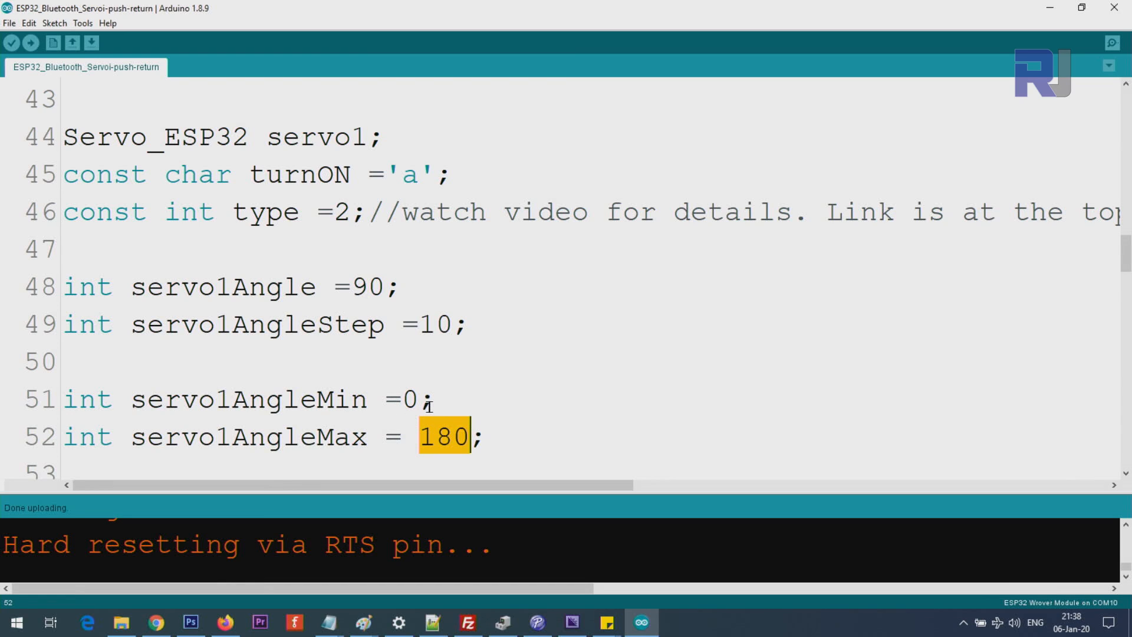
left_click_drag(319, 400, 418, 398)
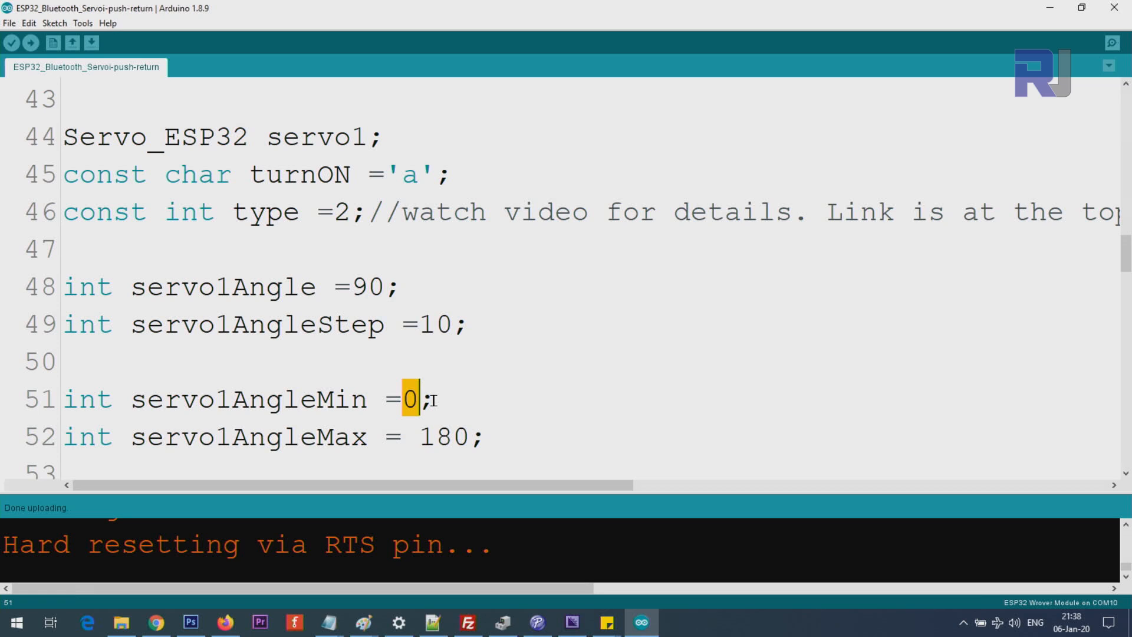
left_click_drag(484, 438, 365, 438)
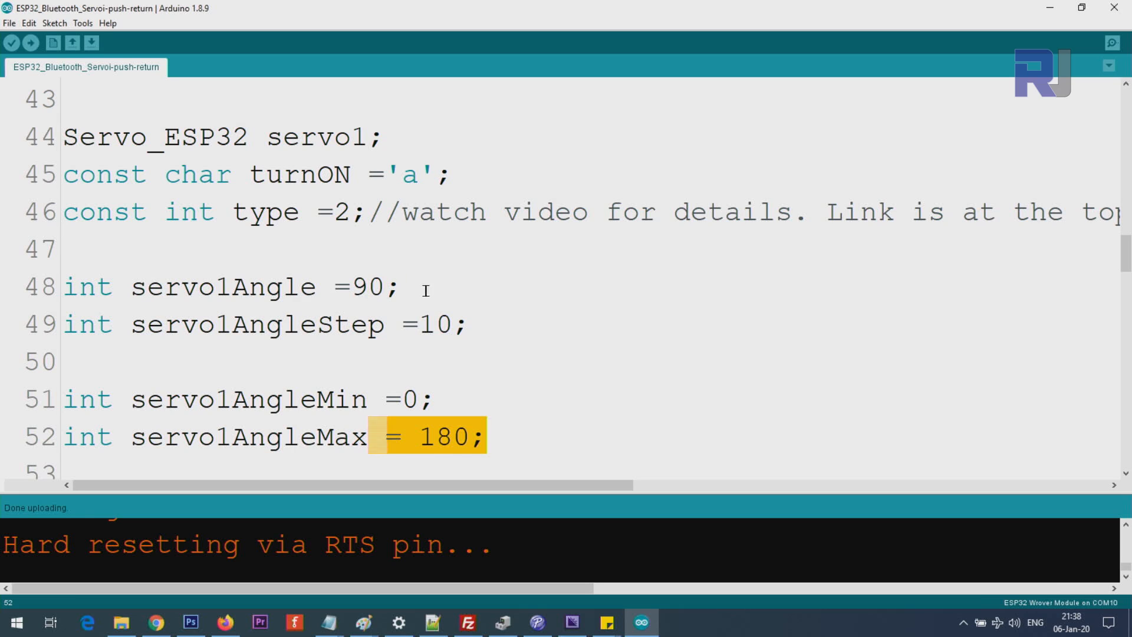
left_click_drag(402, 287, 53, 289)
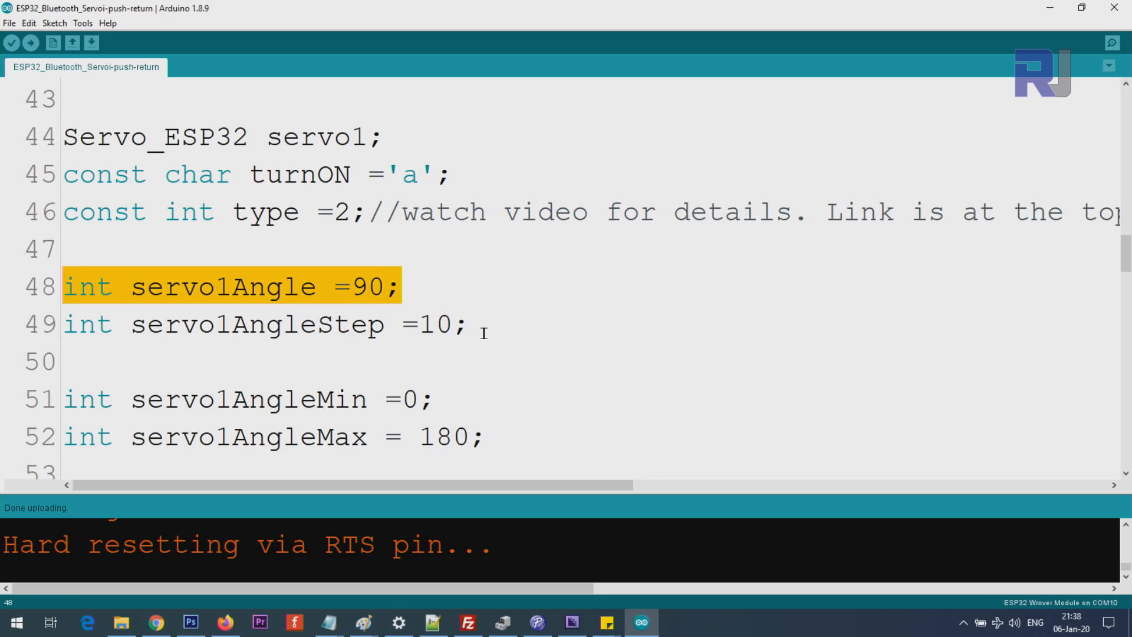
left_click_drag(419, 323, 451, 323)
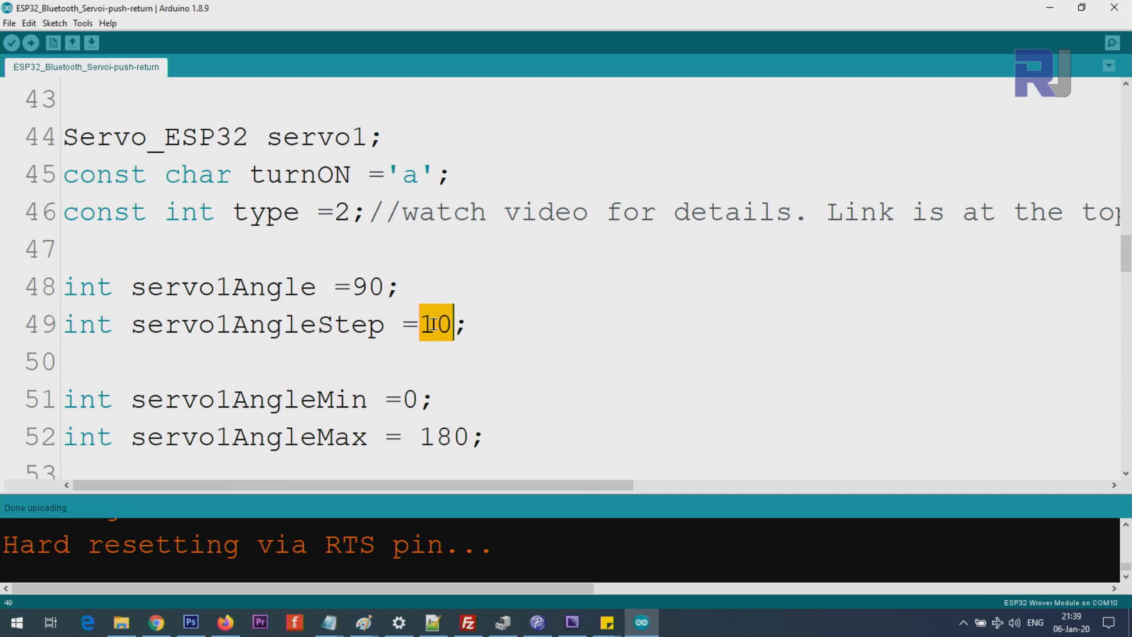
scroll(437, 336, "down", 1)
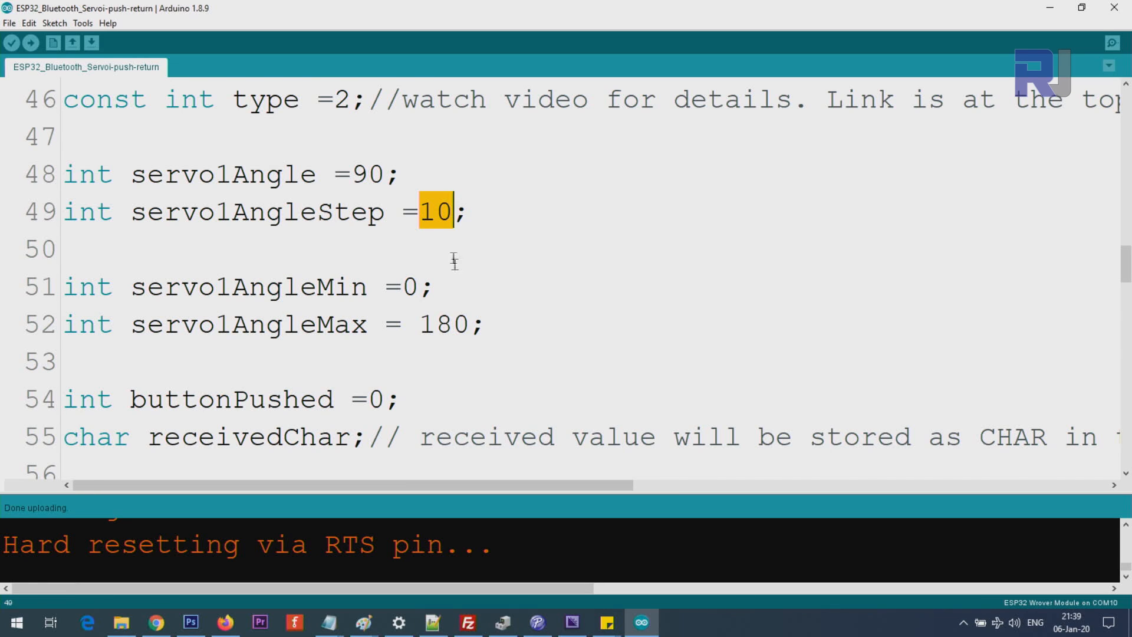
scroll(450, 261, "down", 1)
scroll(380, 268, "down", 1)
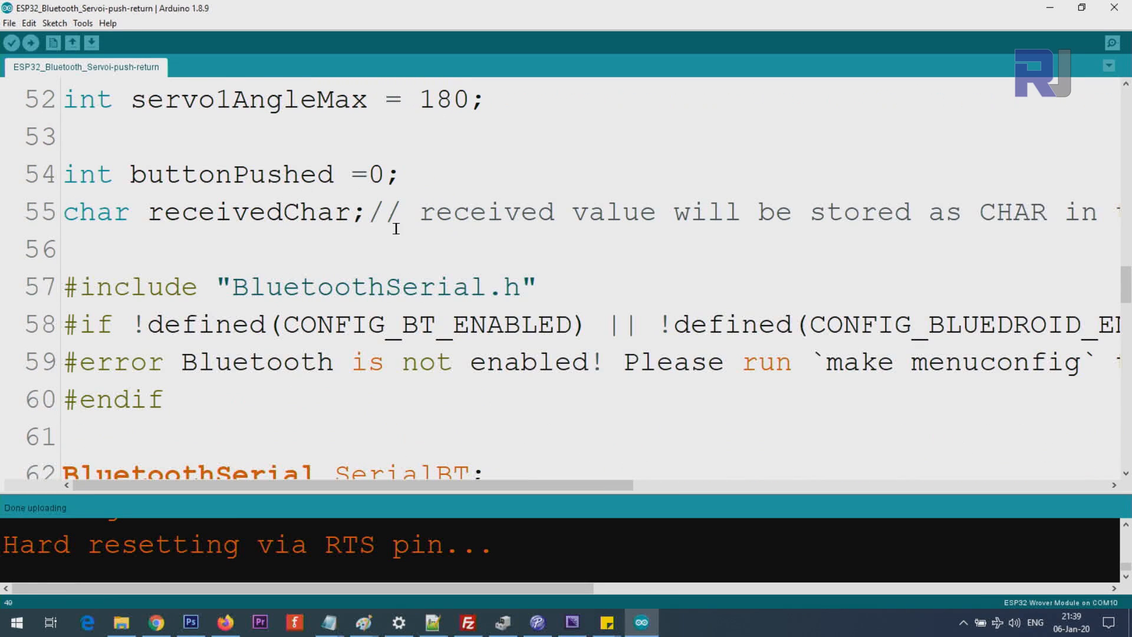
triple_click(114, 180)
left_click(216, 176)
left_click_drag(405, 174, 78, 174)
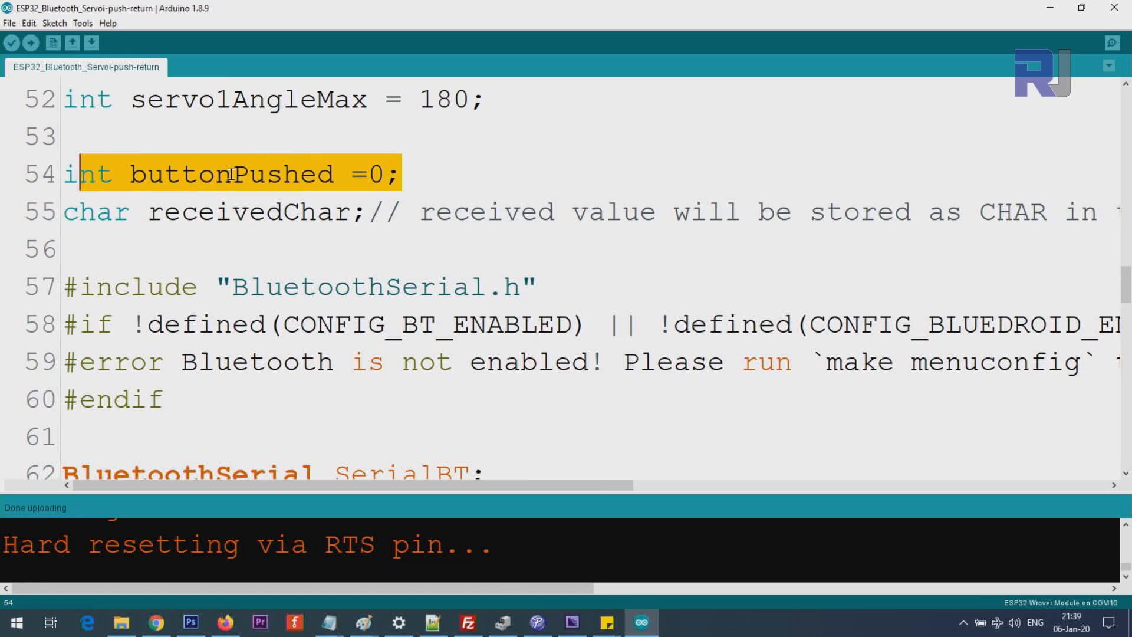
left_click(232, 175)
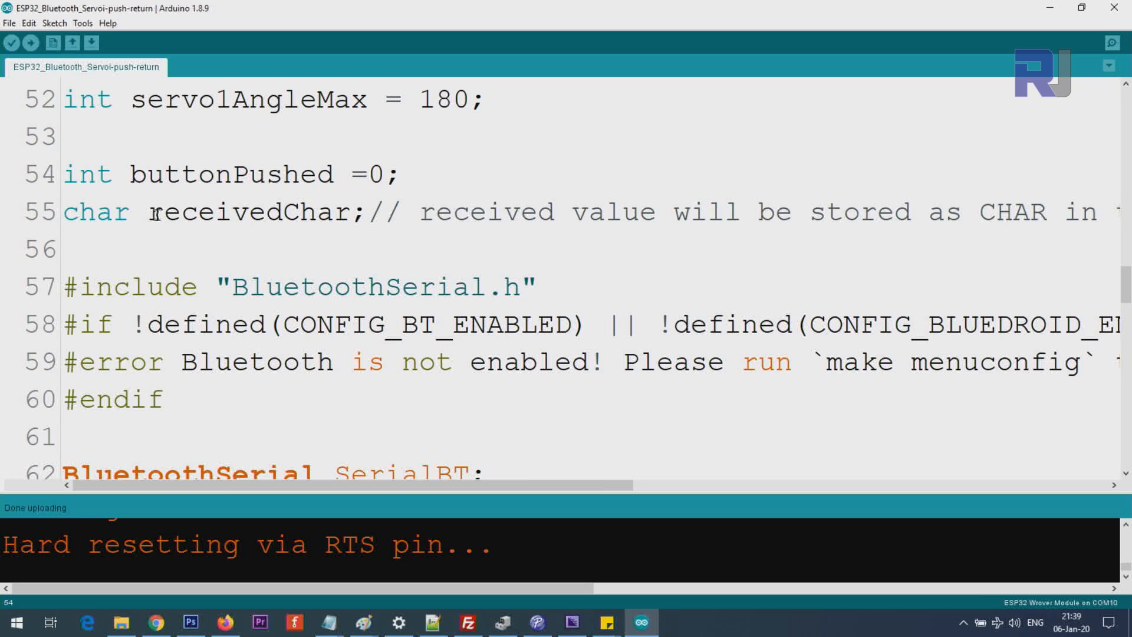
left_click_drag(149, 212, 354, 219)
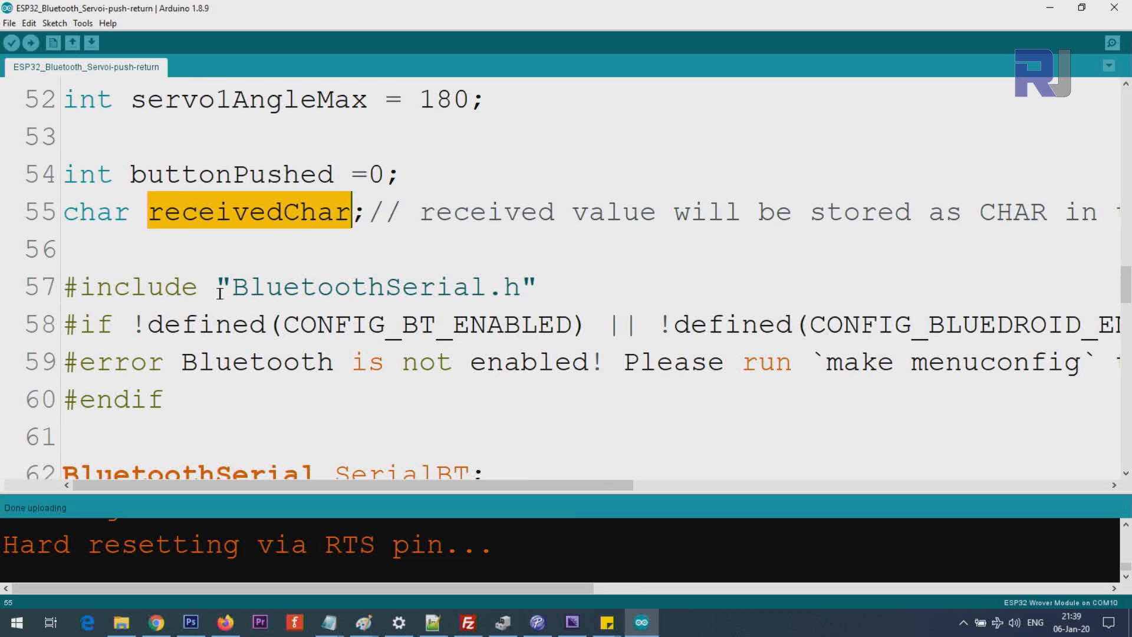
left_click_drag(233, 288, 522, 287)
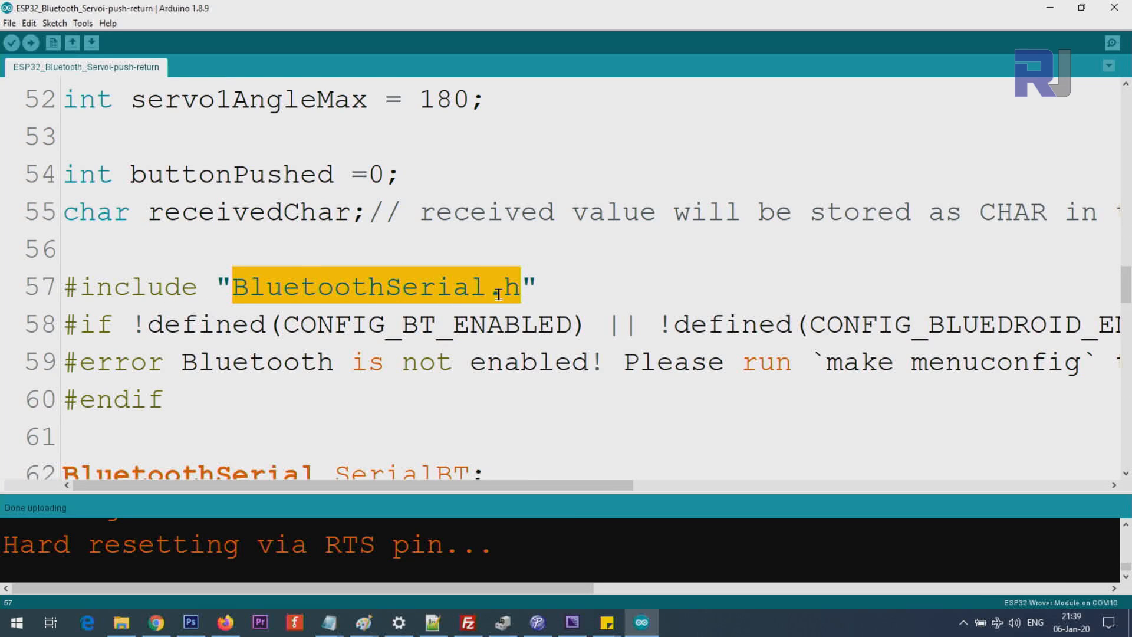
left_click_drag(541, 287, 57, 280)
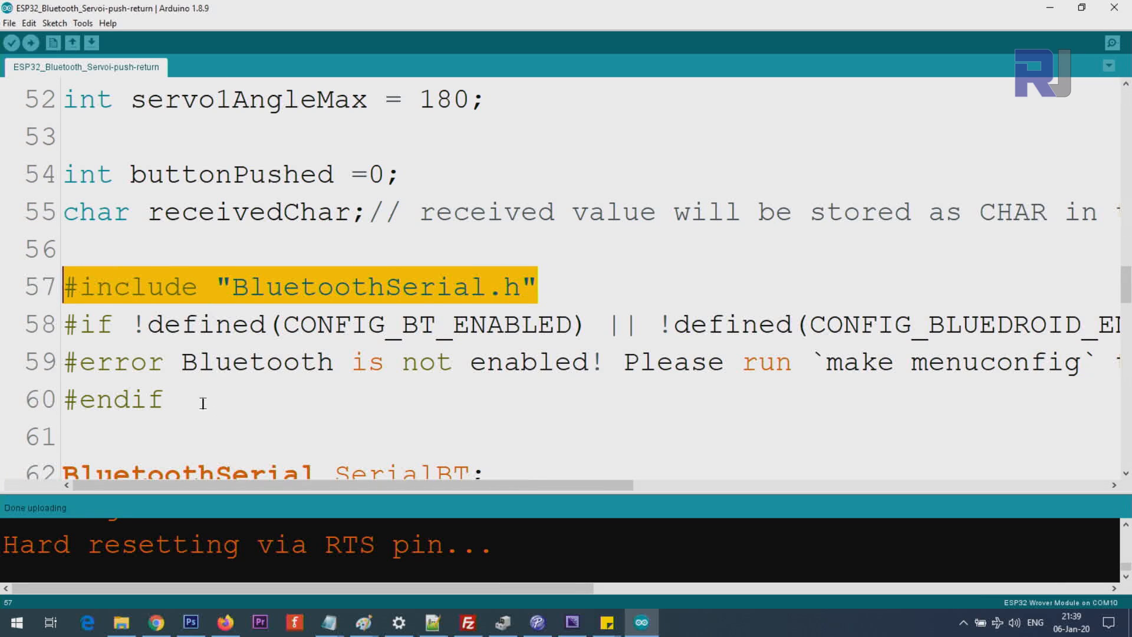
left_click_drag(166, 400, 70, 329)
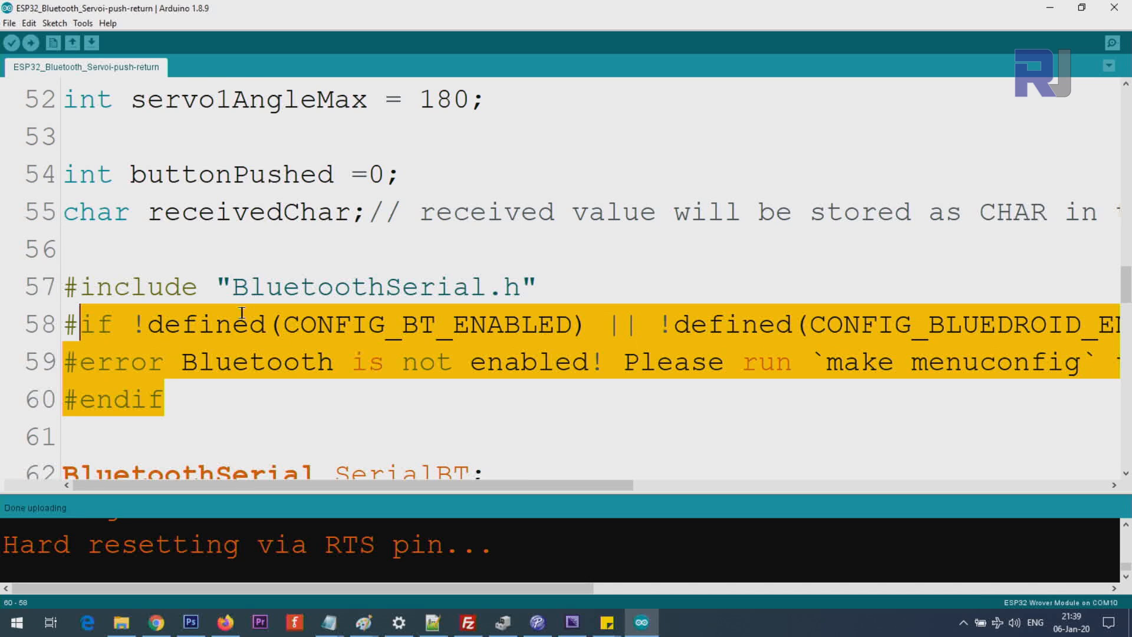
left_click(181, 362)
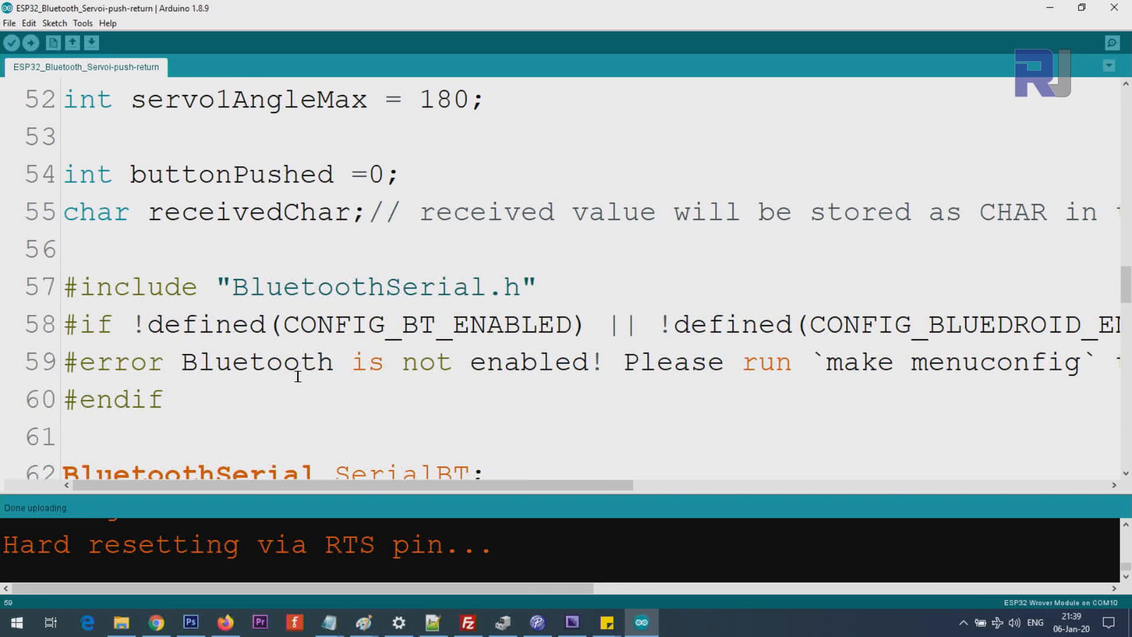
scroll(299, 376, "down", 2)
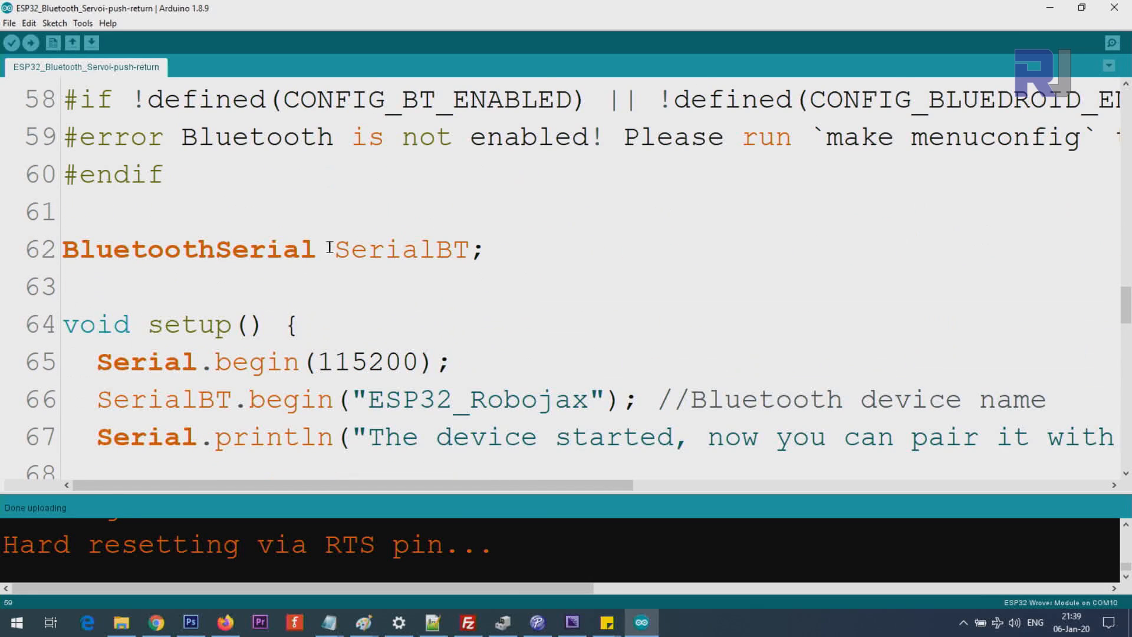
mouse_move(317, 250)
left_mouse_down()
mouse_move(214, 261)
mouse_move(62, 250)
left_mouse_up()
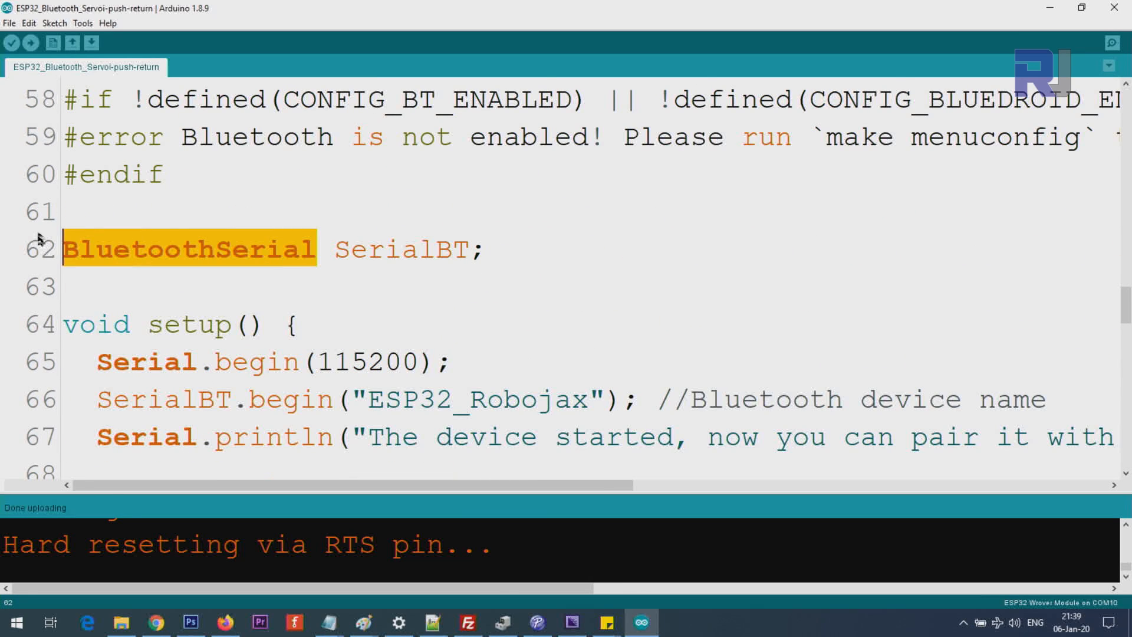
left_click_drag(334, 250, 486, 249)
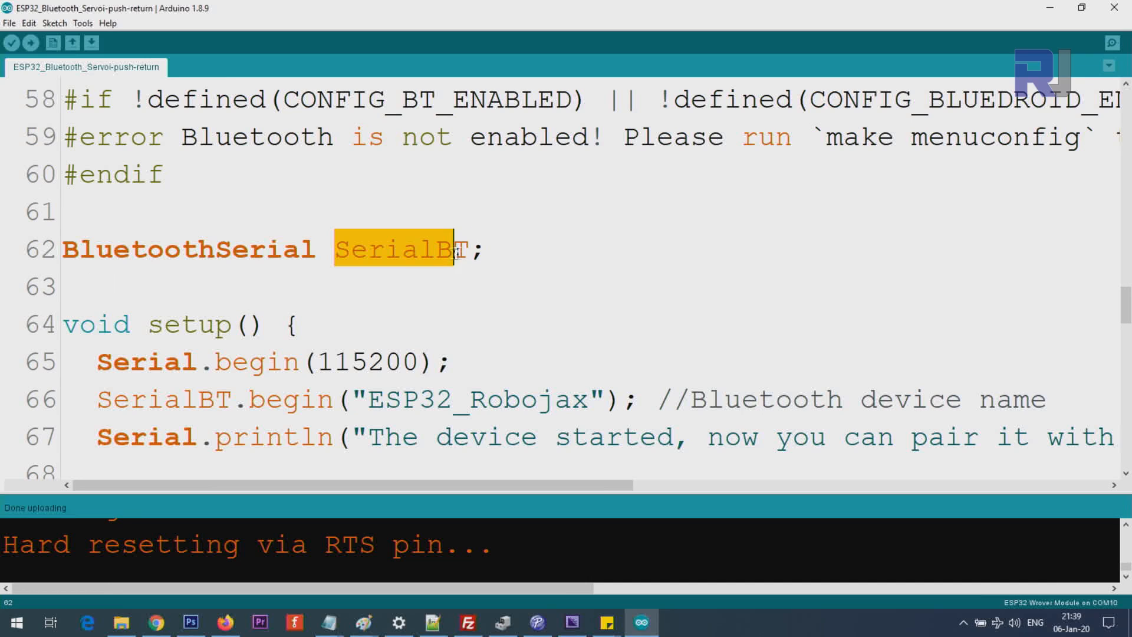
scroll(478, 251, "down", 3)
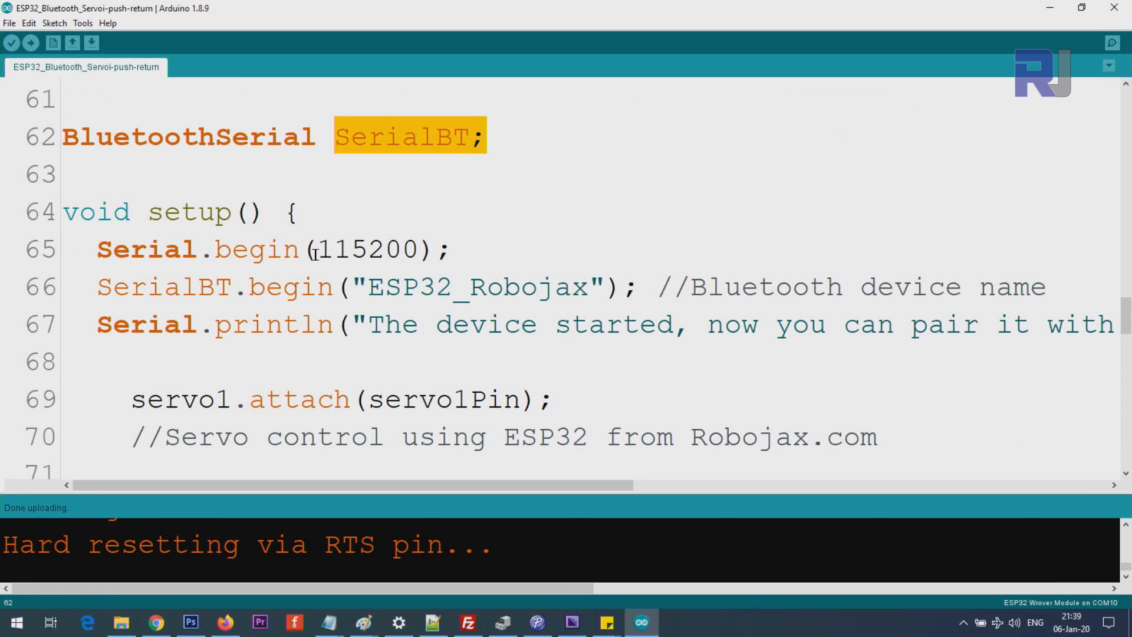
left_click_drag(97, 251, 437, 251)
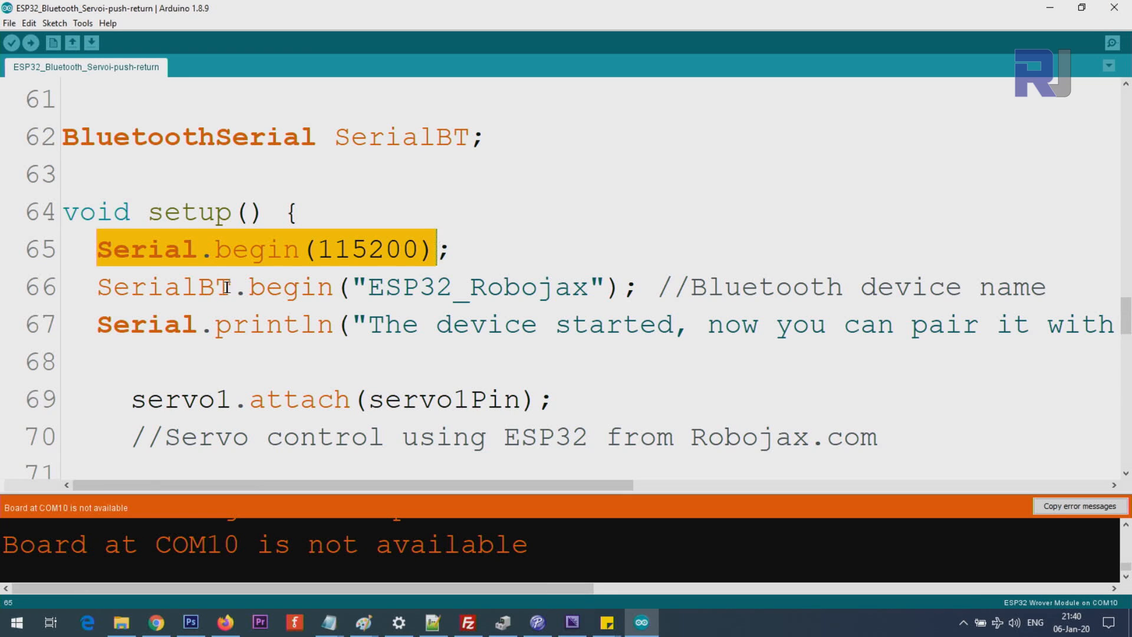
left_click_drag(232, 287, 97, 287)
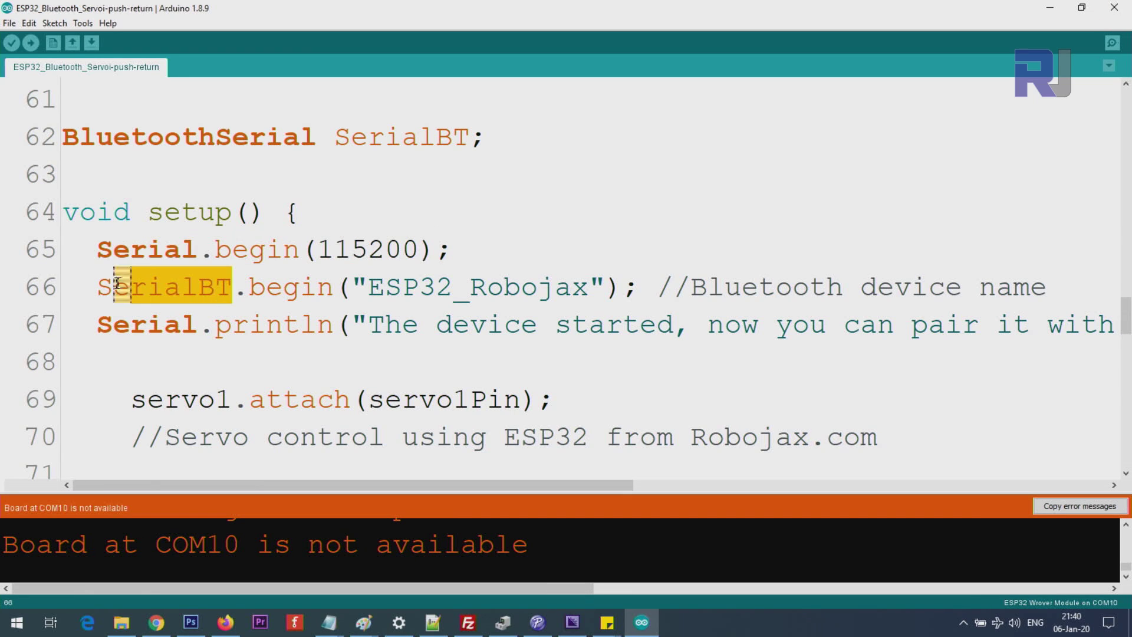
left_click(260, 290)
left_click_drag(369, 287, 587, 290)
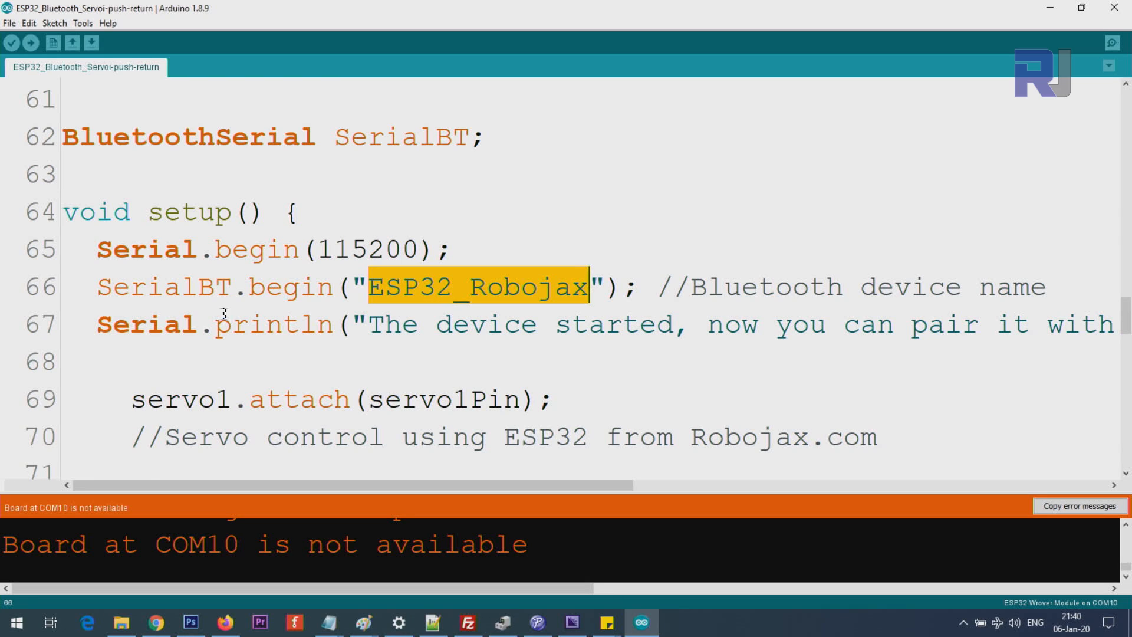
left_click(117, 325)
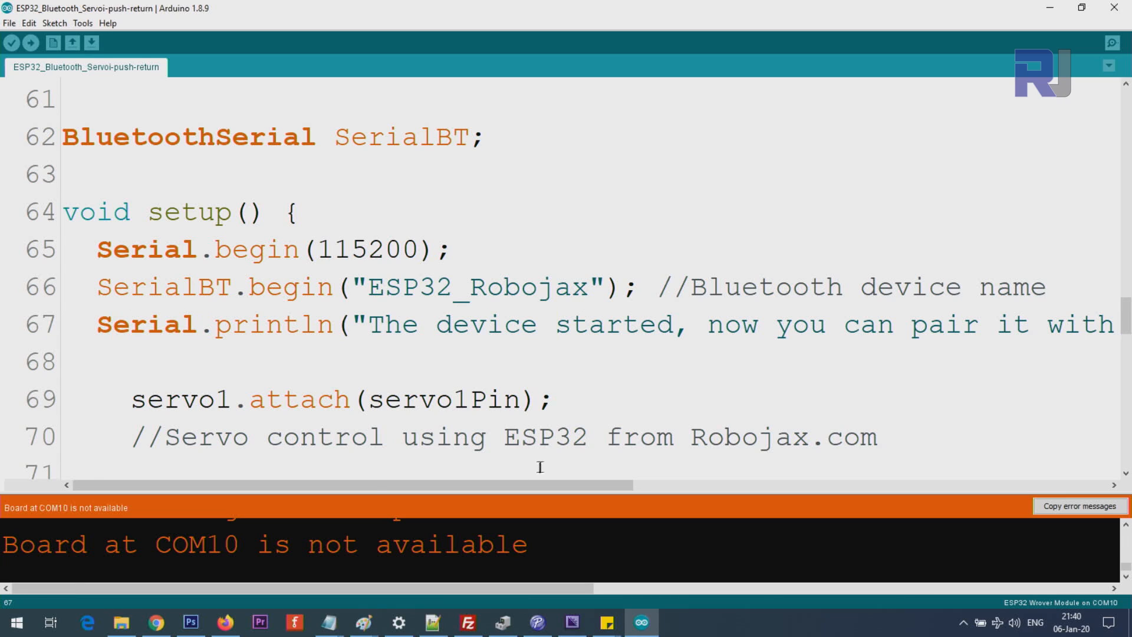
scroll(538, 468, "down", 1)
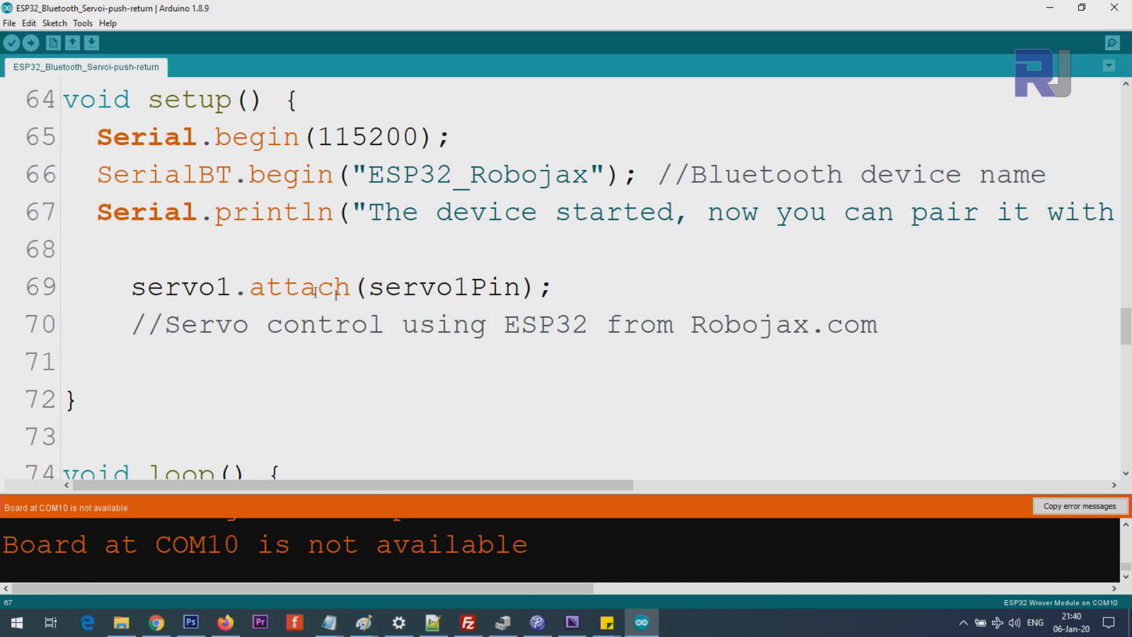
left_click_drag(367, 286, 524, 287)
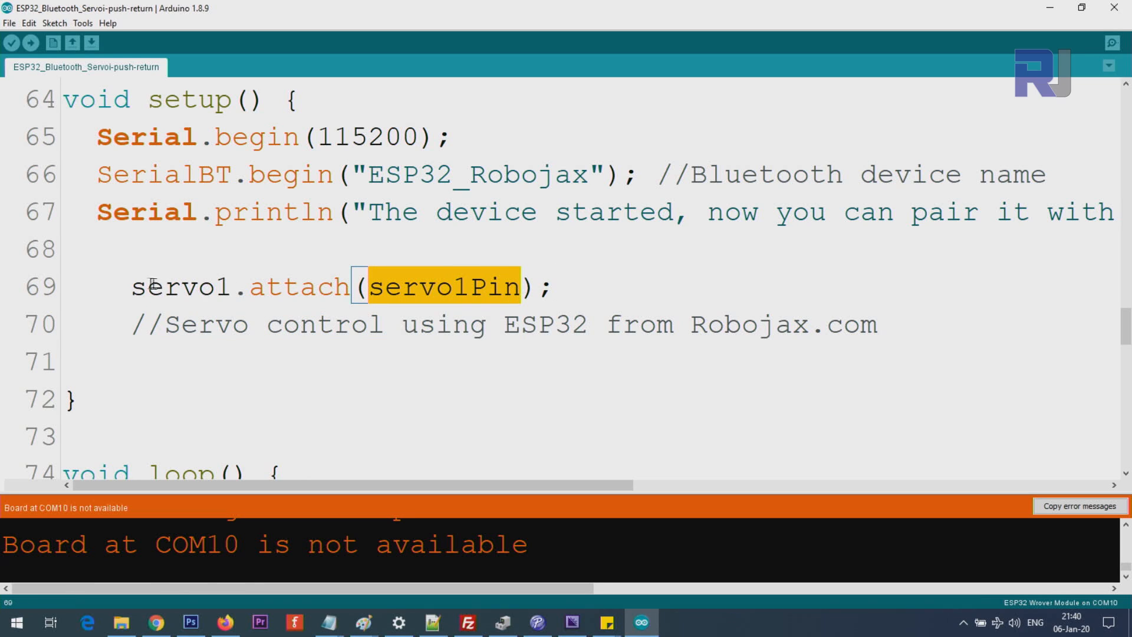
left_click_drag(132, 287, 550, 294)
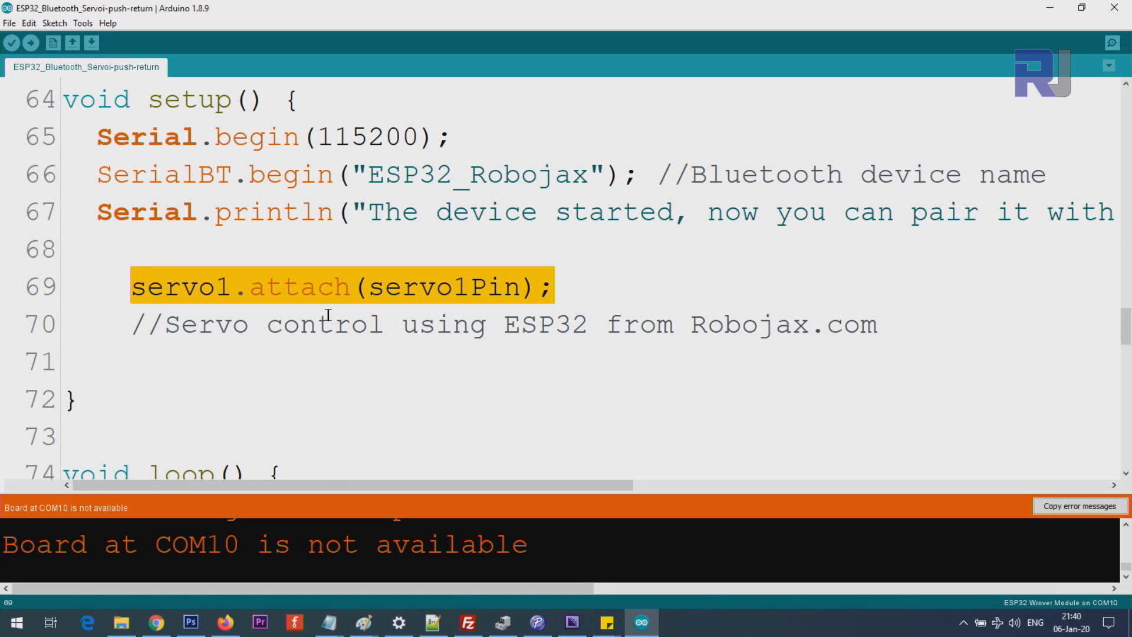
scroll(328, 317, "down", 1)
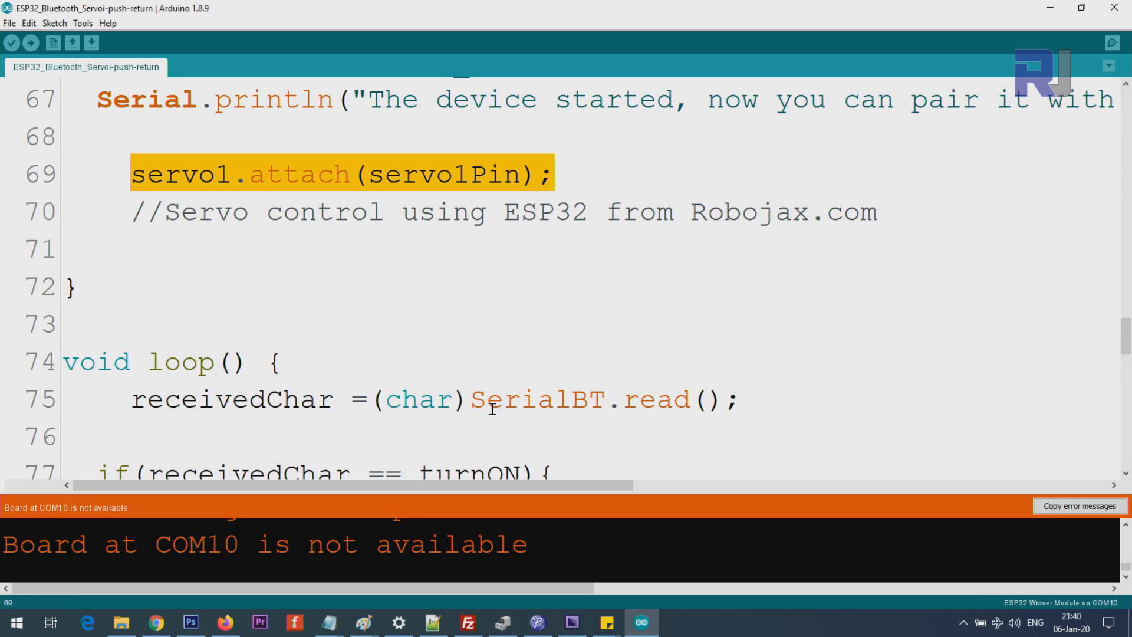
left_click_drag(472, 399, 723, 399)
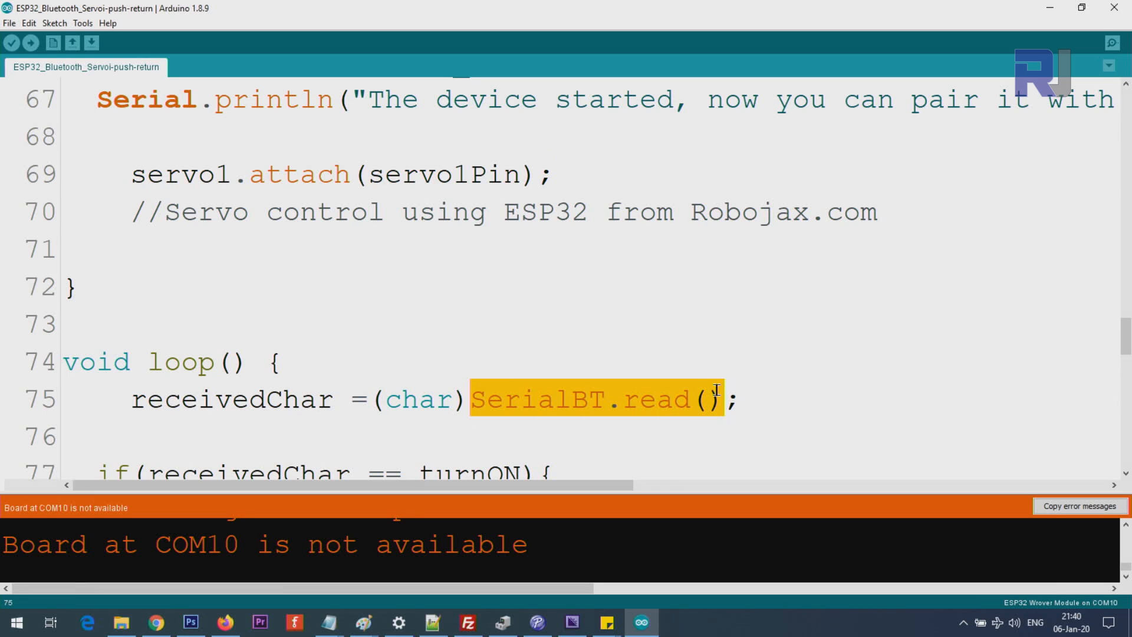
left_click_drag(370, 399, 473, 400)
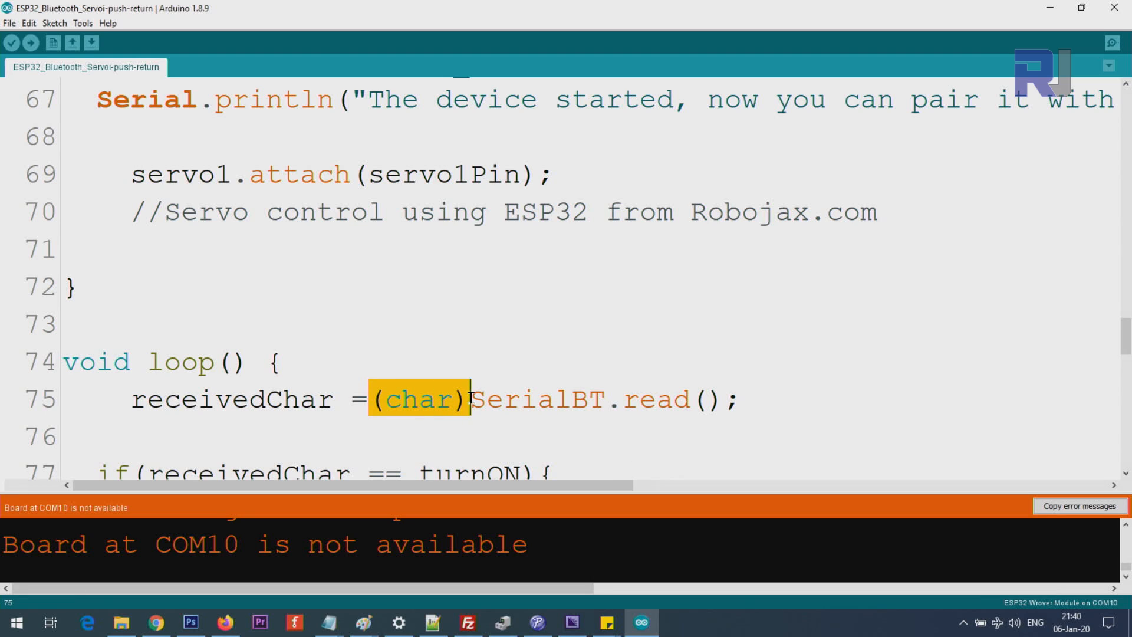
left_click_drag(337, 399, 132, 399)
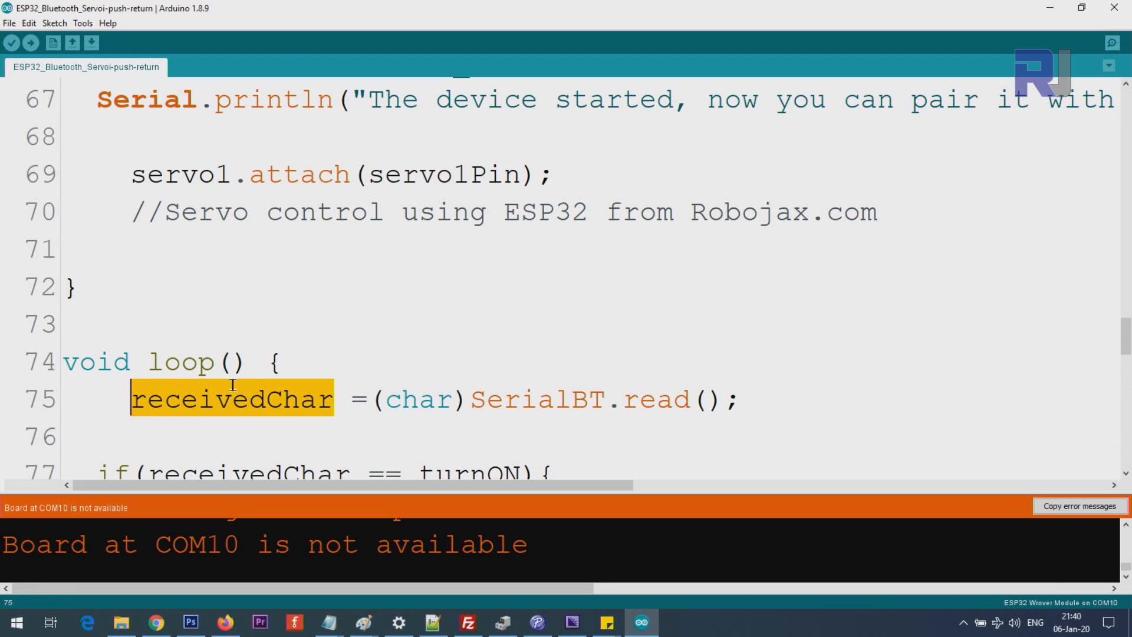
scroll(276, 390, "down", 1)
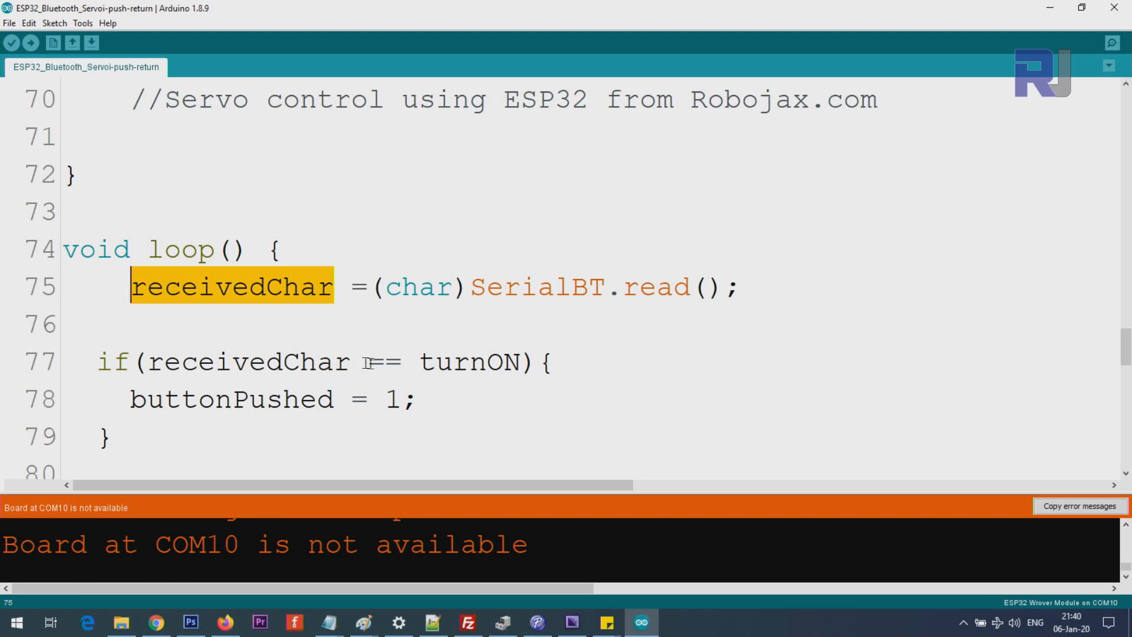
left_click_drag(421, 362, 532, 361)
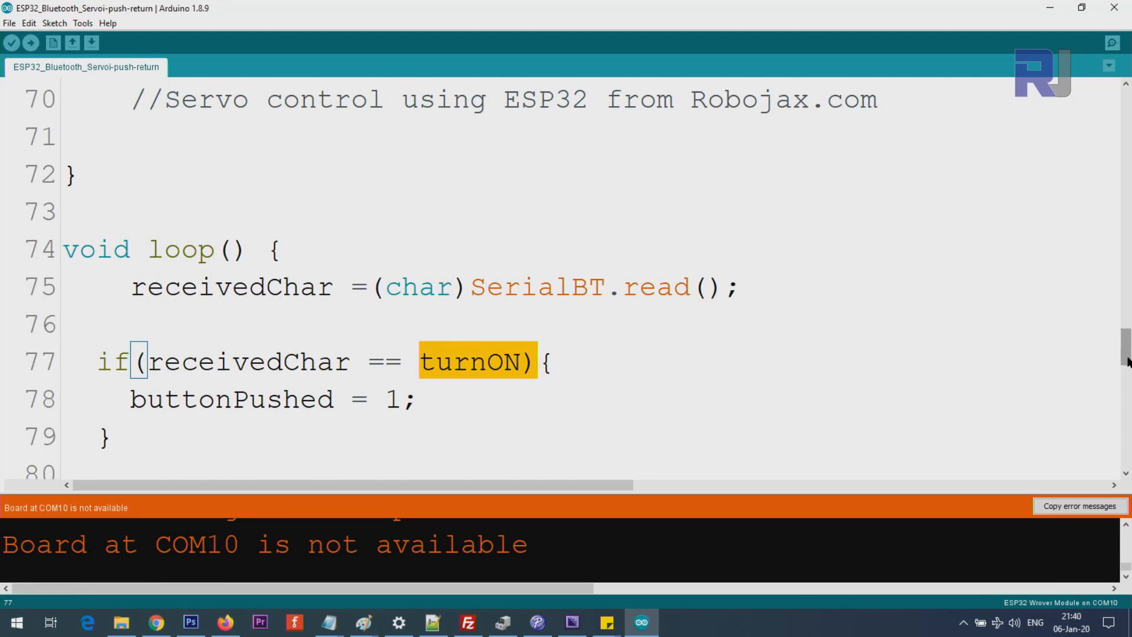
mouse_move(1125, 350)
left_mouse_down()
mouse_move(1125, 220)
mouse_move(1125, 232)
left_mouse_up()
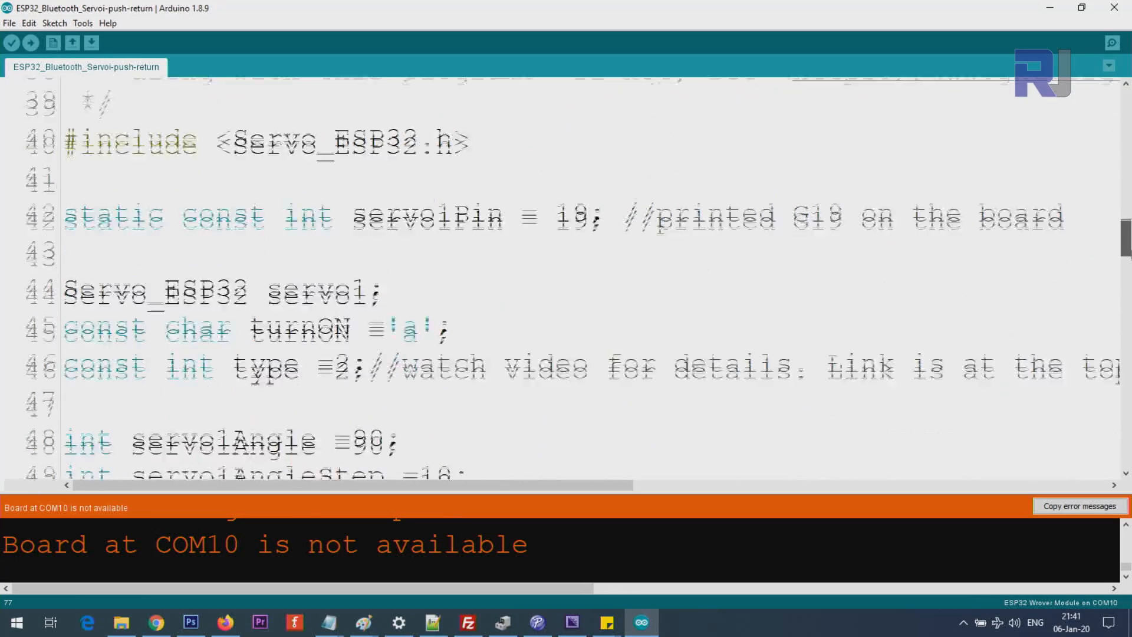
double_click(411, 311)
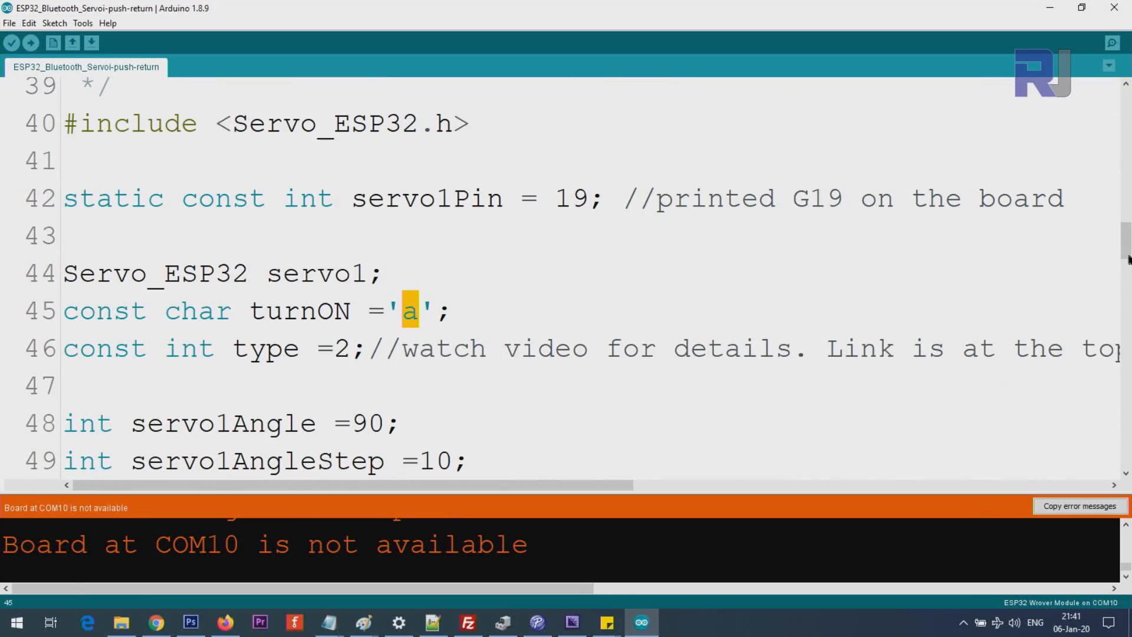
left_click_drag(1125, 243, 1125, 356)
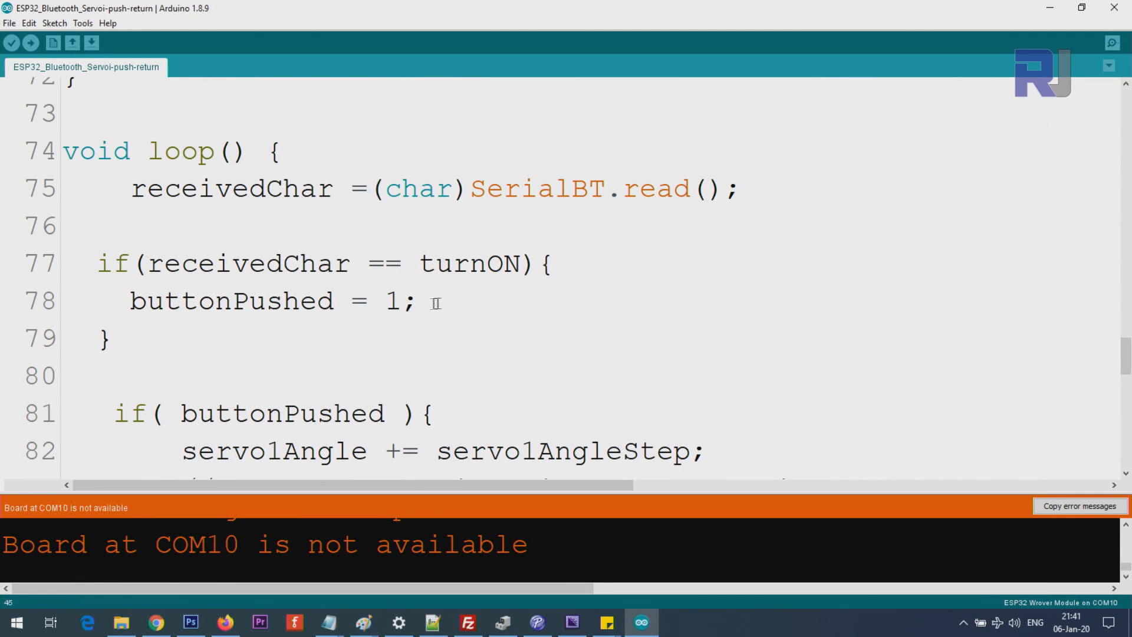
mouse_move(334, 301)
left_mouse_down()
mouse_move(138, 302)
mouse_move(55, 277)
left_mouse_up()
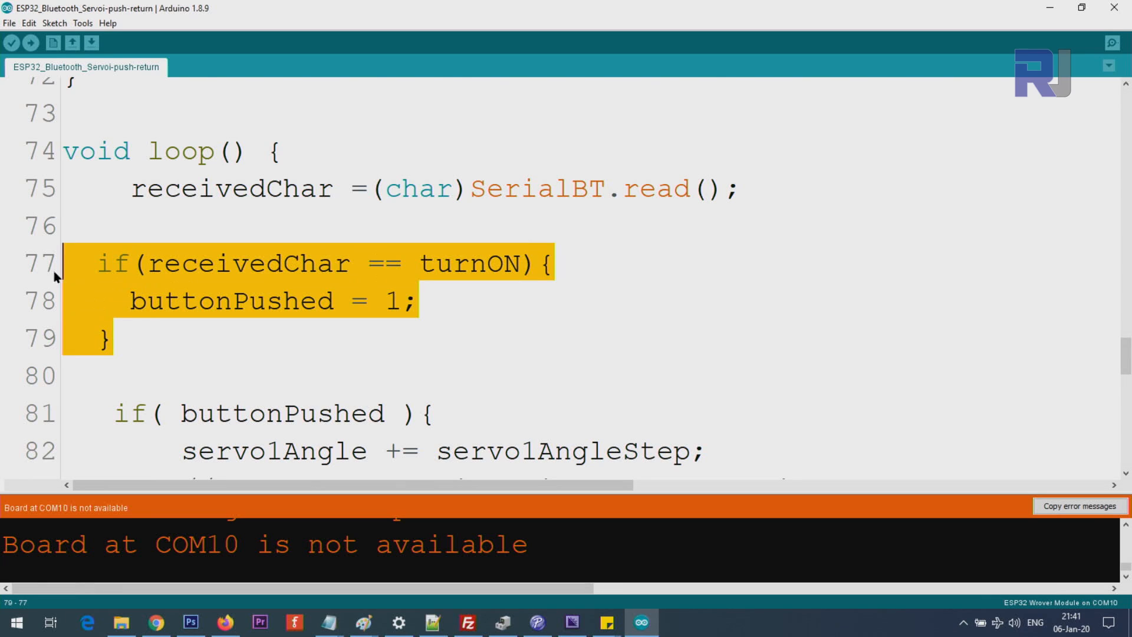
scroll(228, 302, "down", 1)
left_click_drag(180, 302, 397, 301)
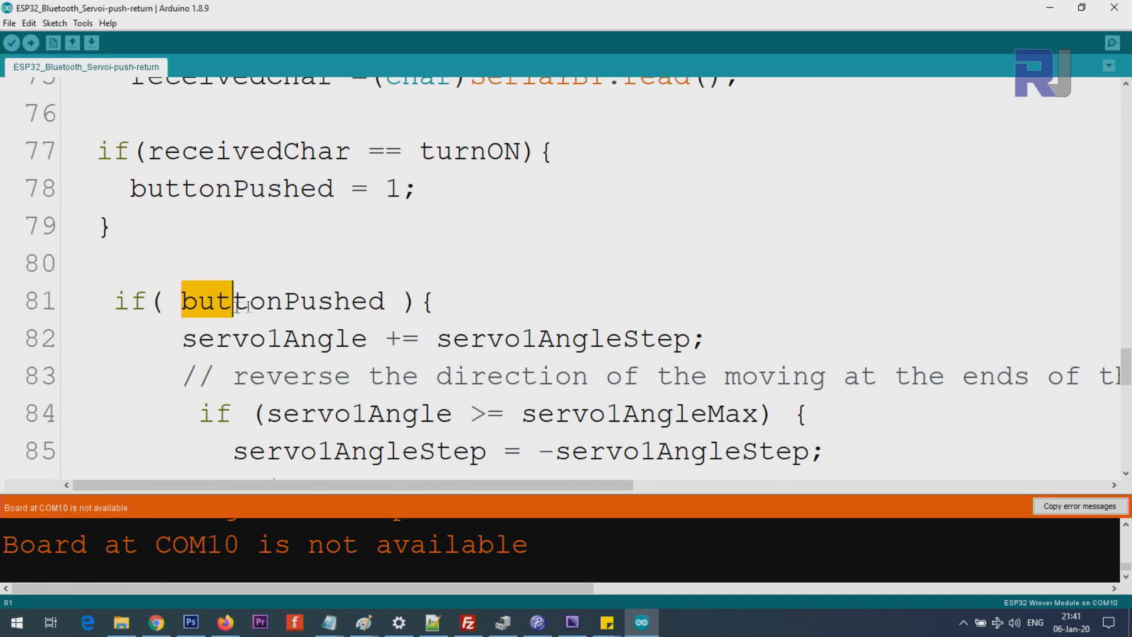
left_click(392, 302)
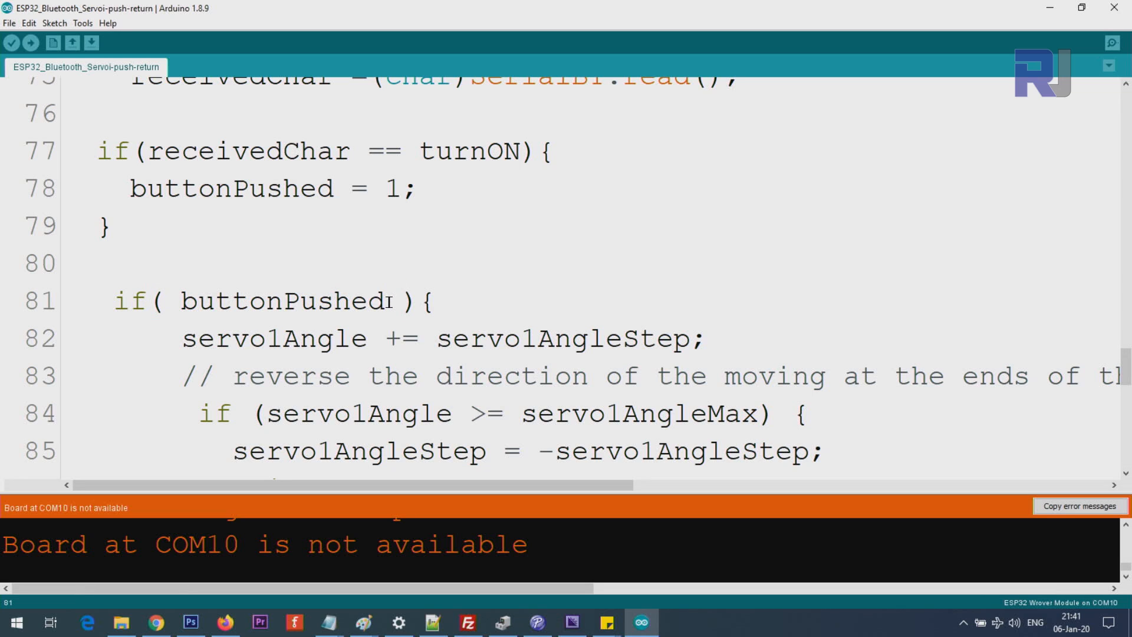
type("==")
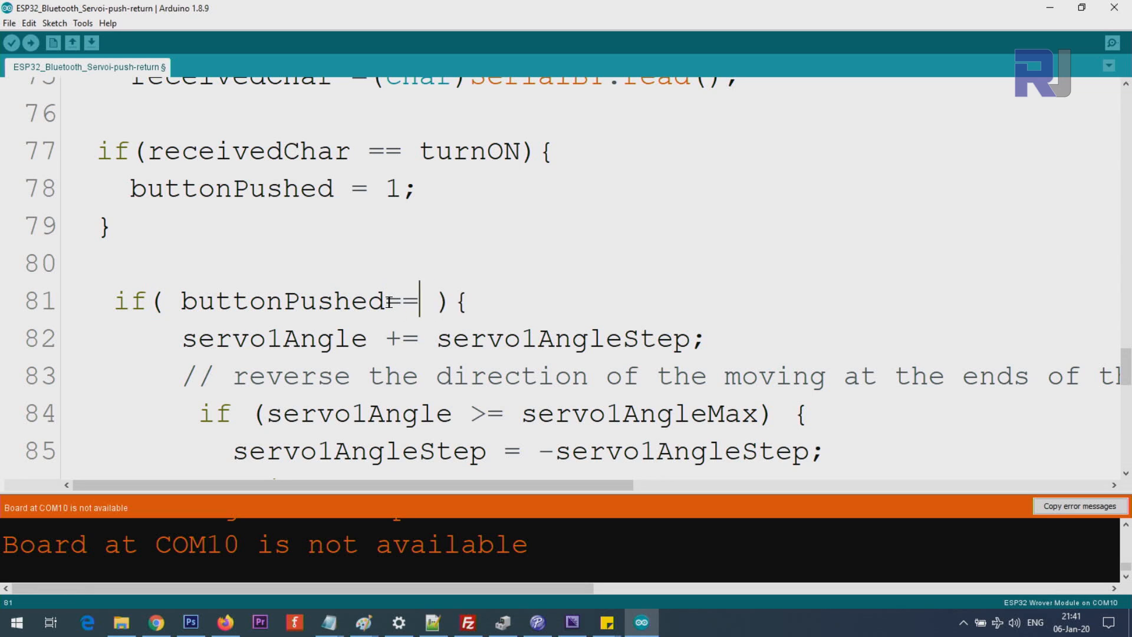
type("1")
left_click_drag(386, 301, 436, 301)
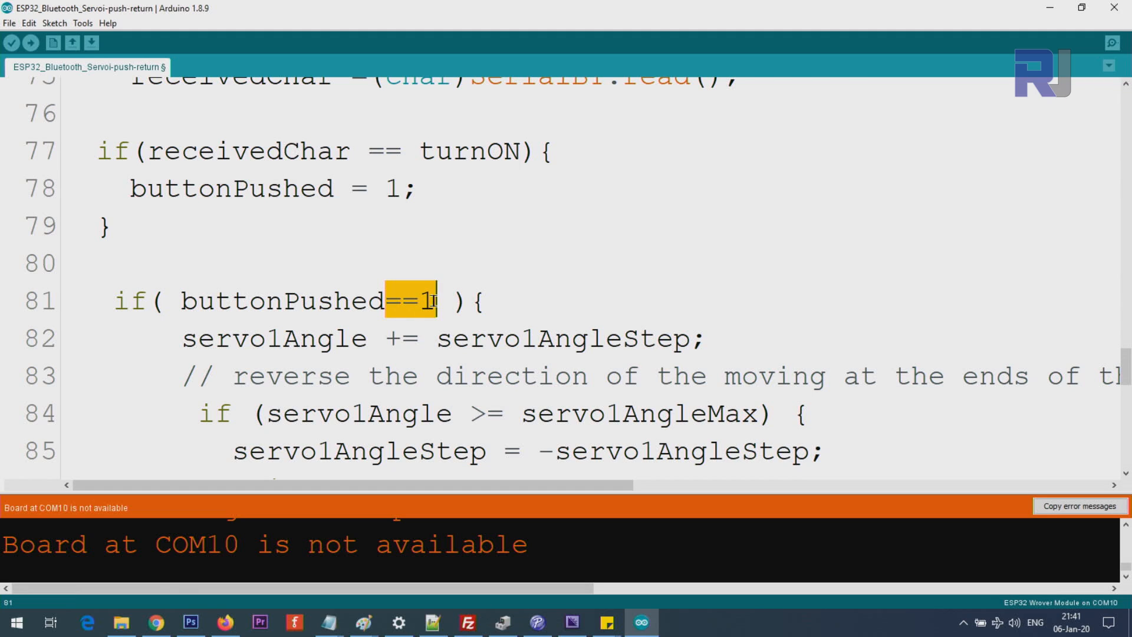
key("Delete")
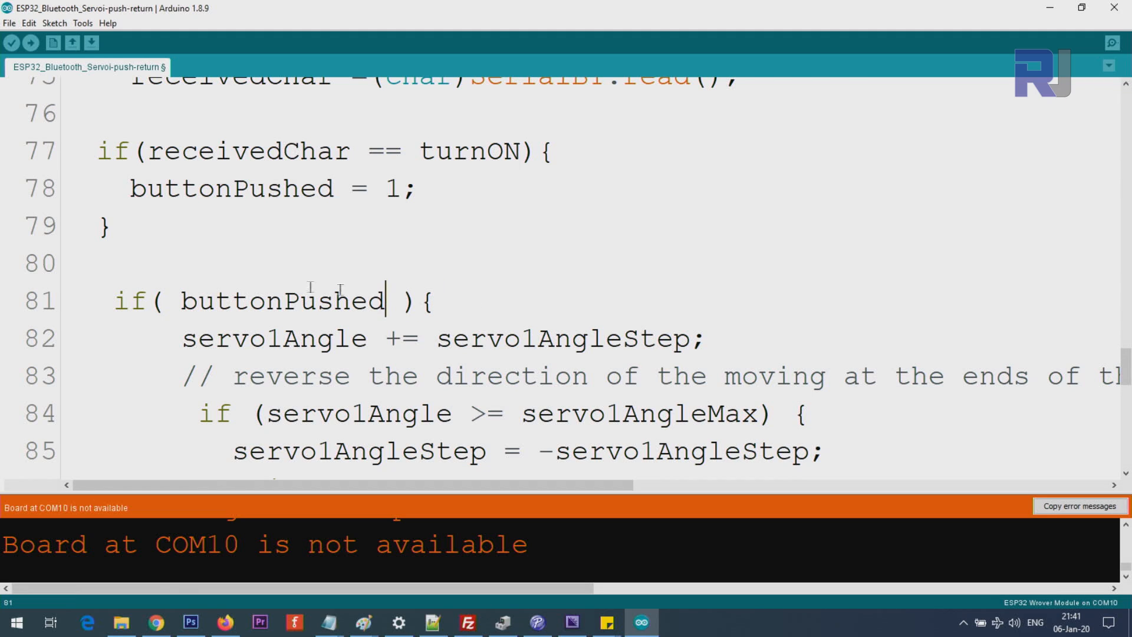
left_click_drag(181, 302, 383, 294)
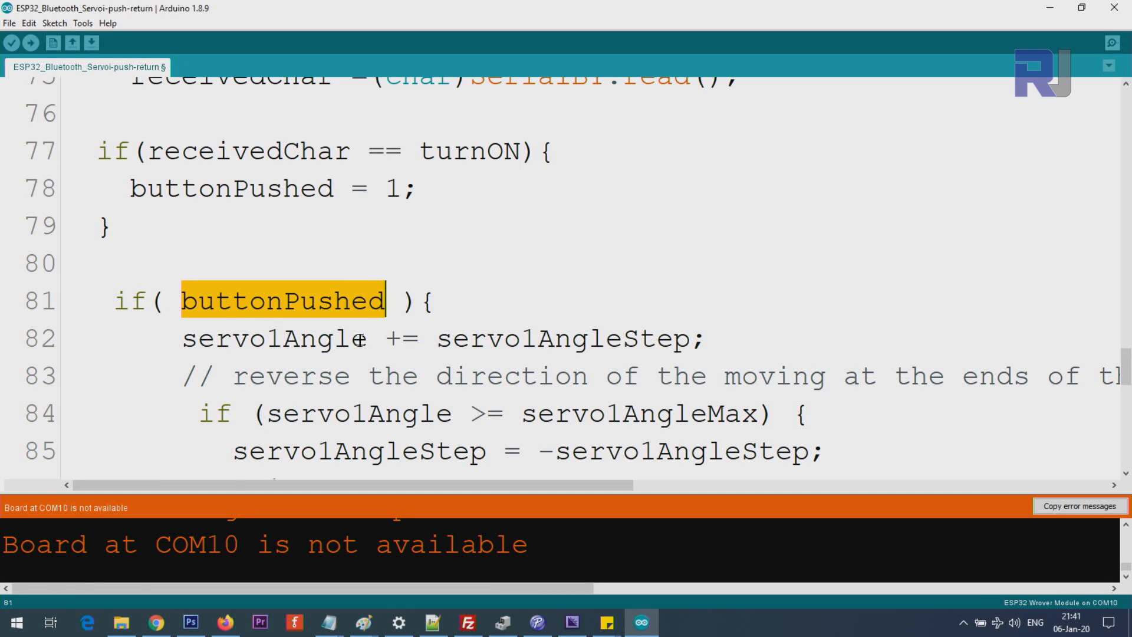
double_click(396, 337)
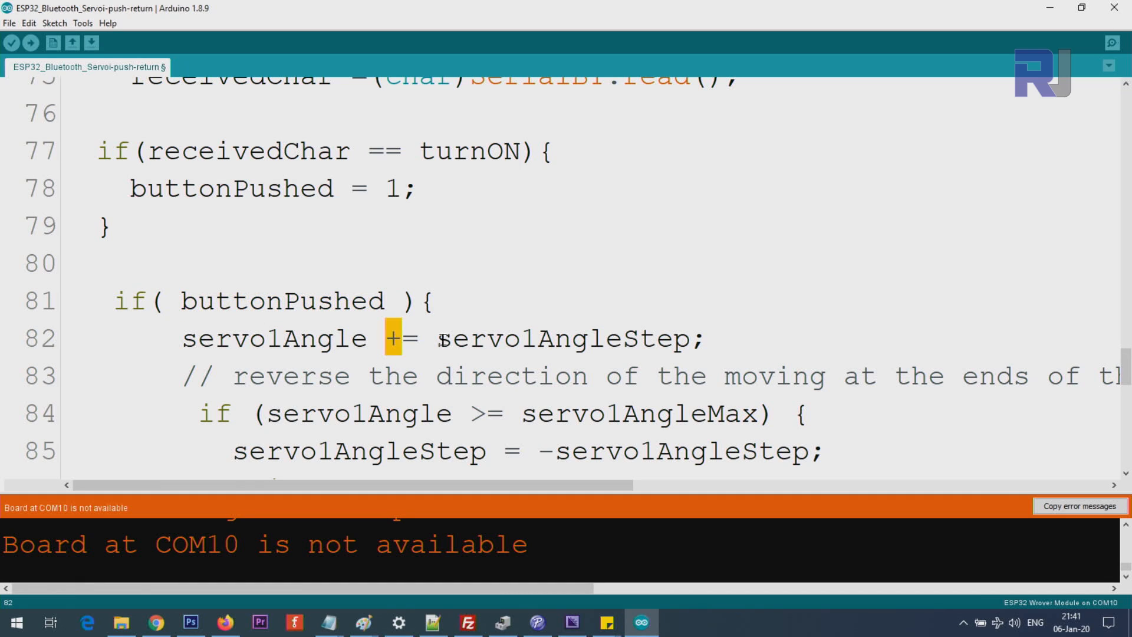
left_click_drag(437, 339, 707, 339)
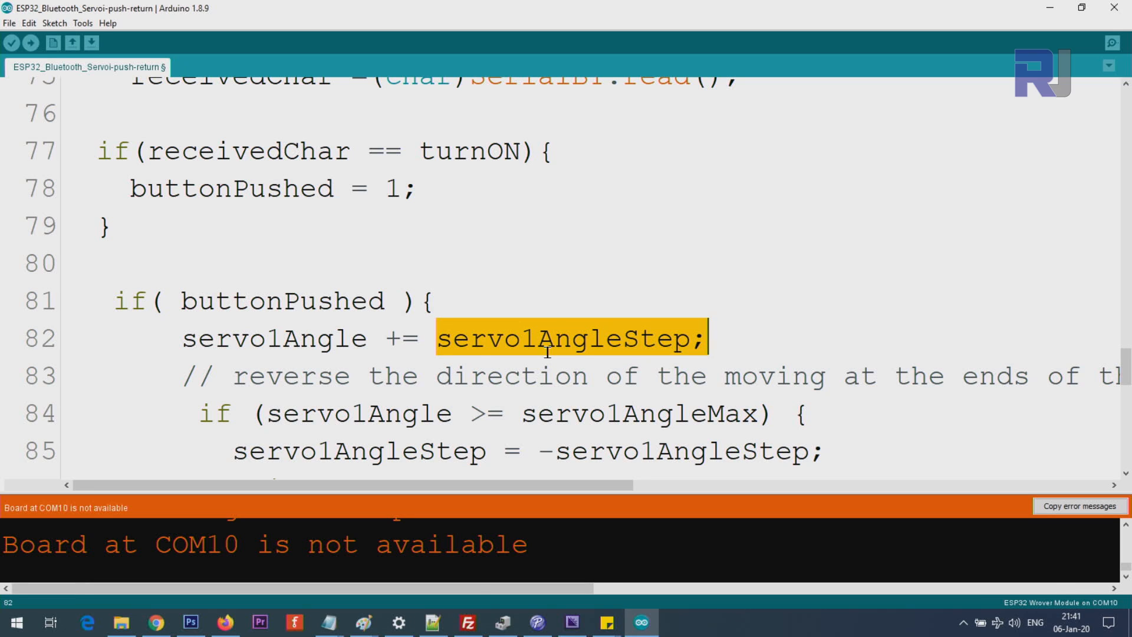
scroll(549, 343, "down", 1)
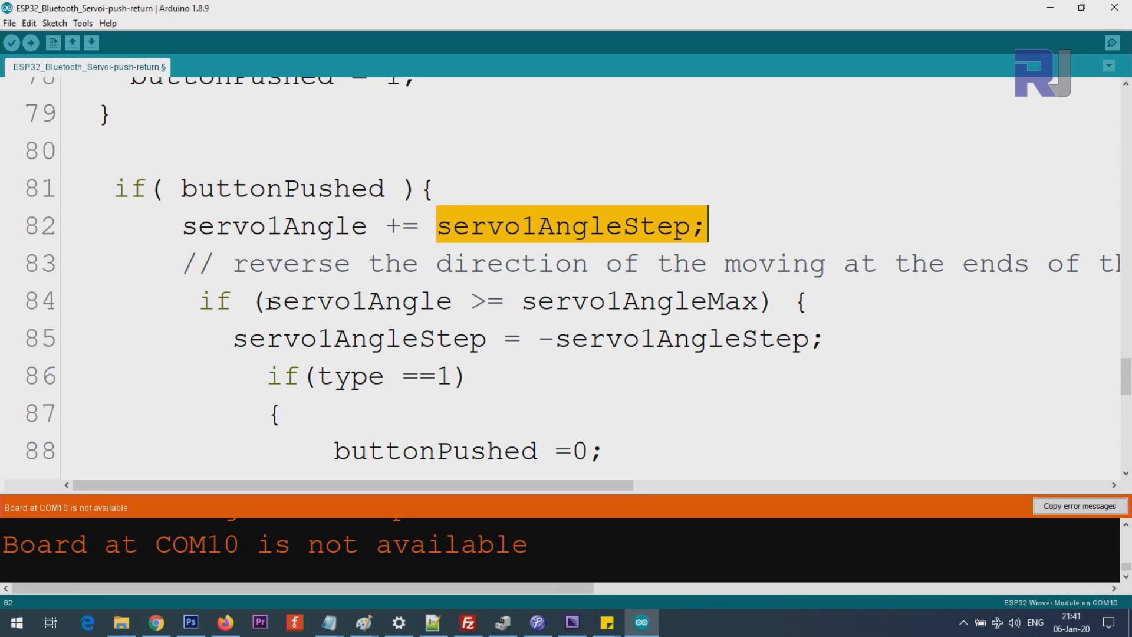
left_click_drag(269, 301, 437, 302)
left_click_drag(524, 302, 762, 302)
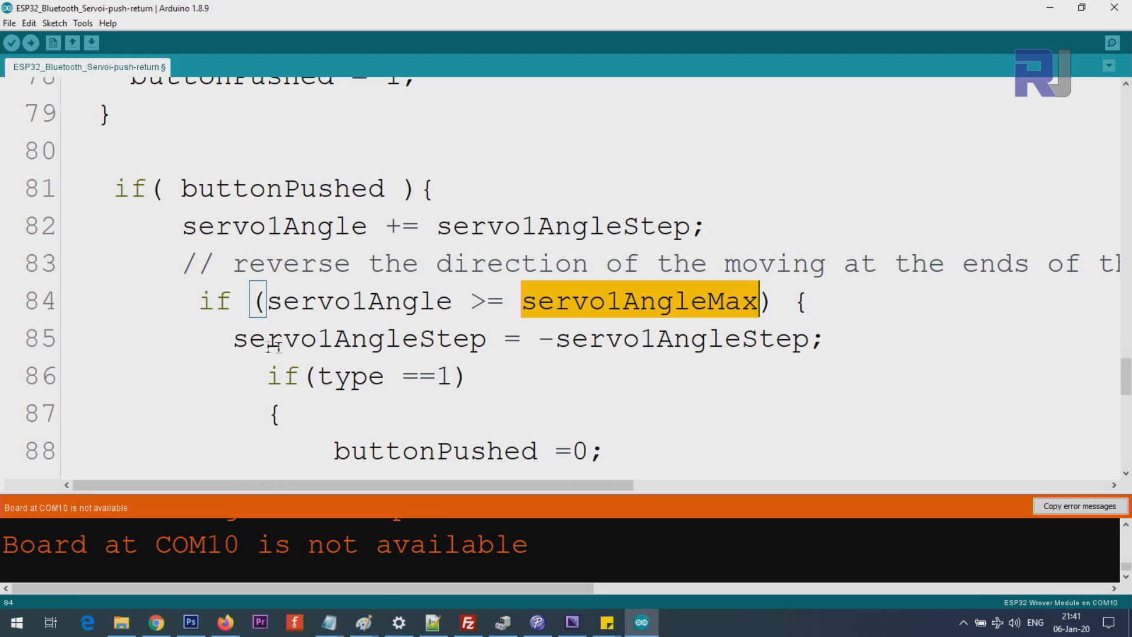
left_click_drag(221, 343, 559, 338)
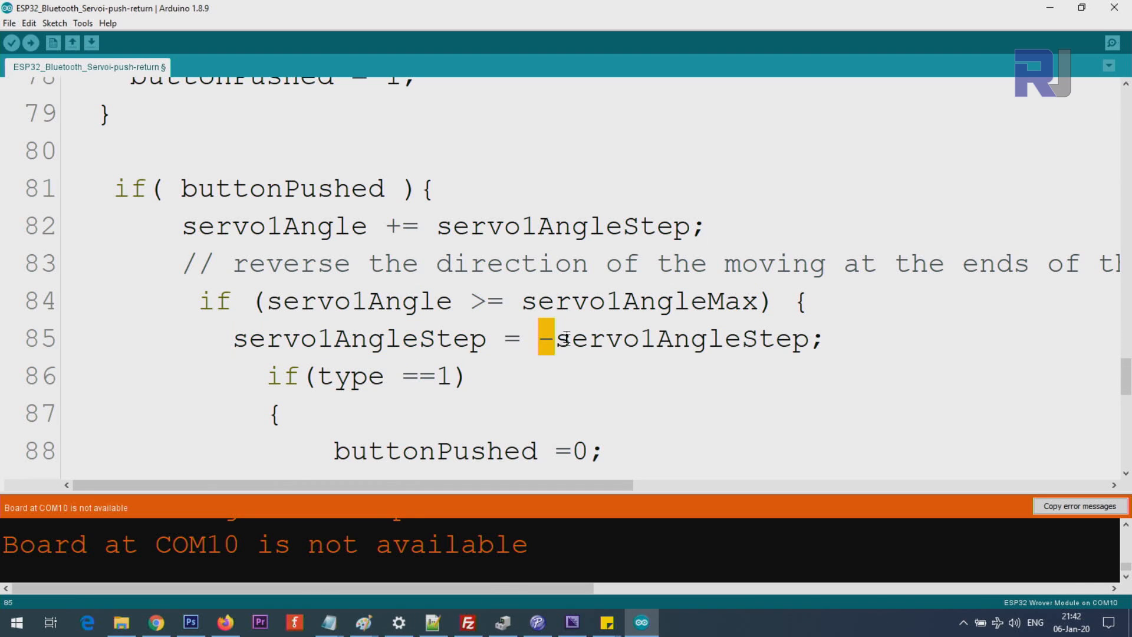
left_click(566, 342)
left_click_drag(557, 341, 707, 342)
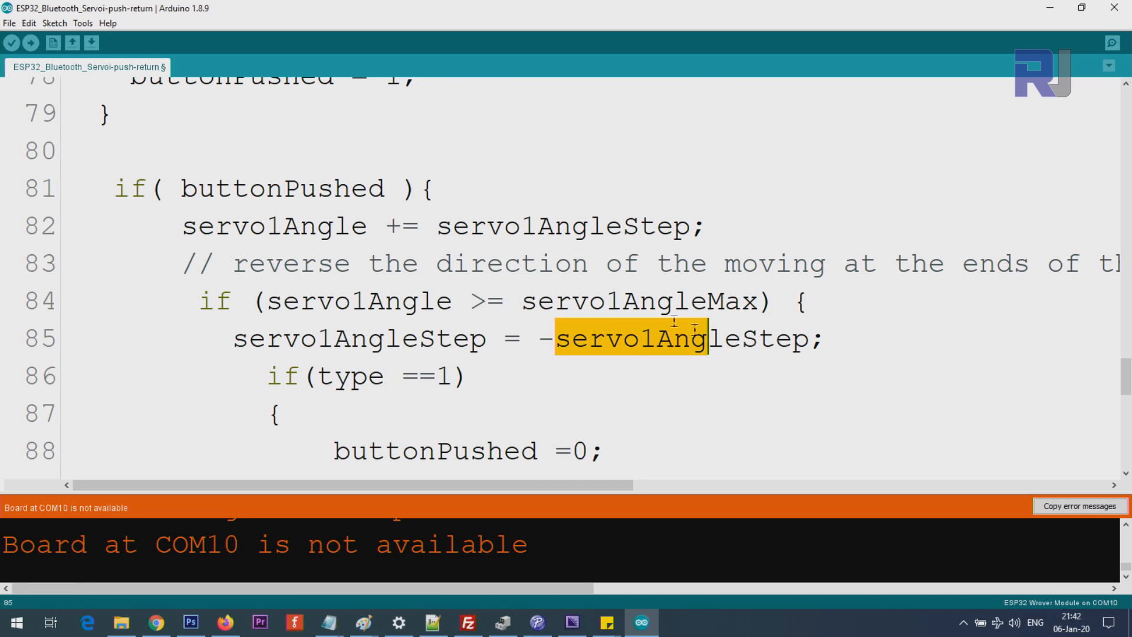
scroll(548, 279, "up", 1)
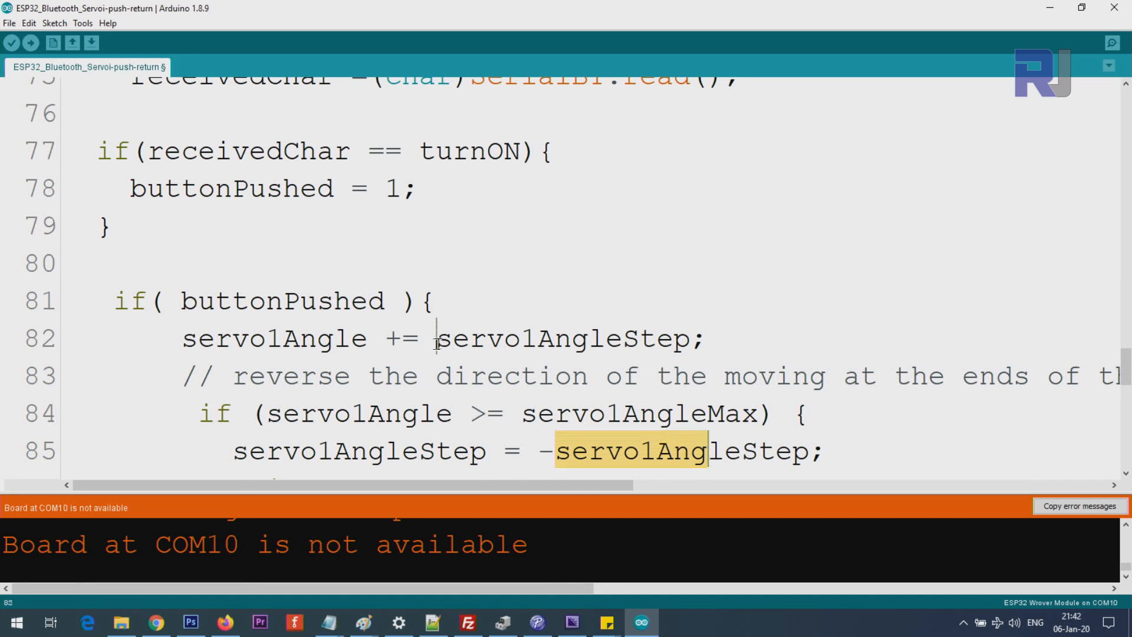
left_click_drag(438, 339, 690, 339)
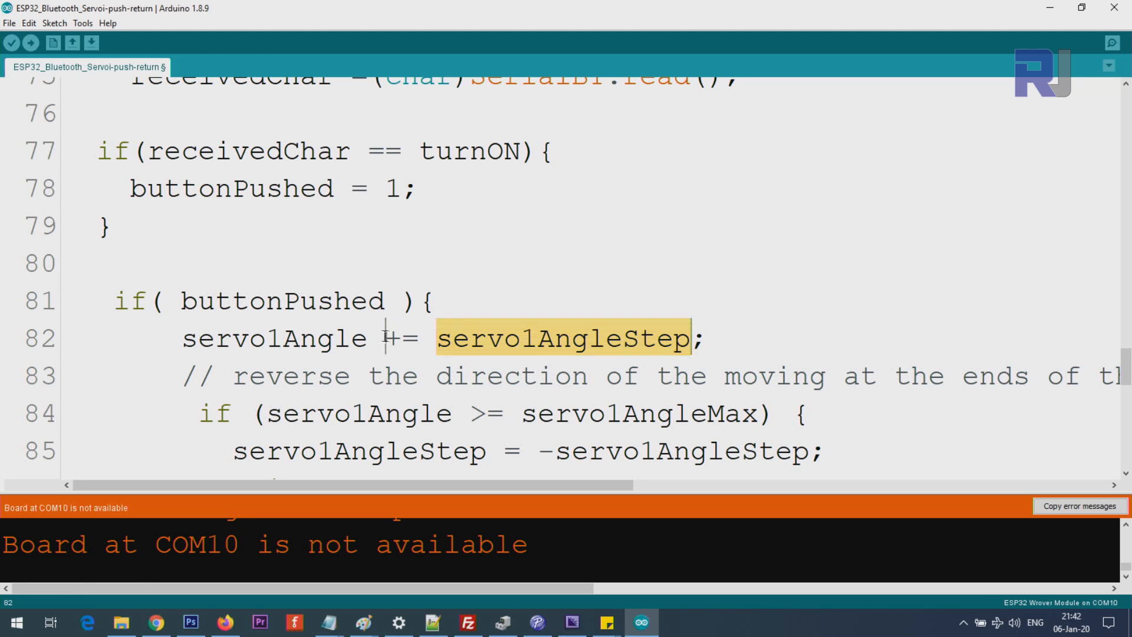
left_click_drag(386, 339, 403, 339)
scroll(464, 338, "down", 1)
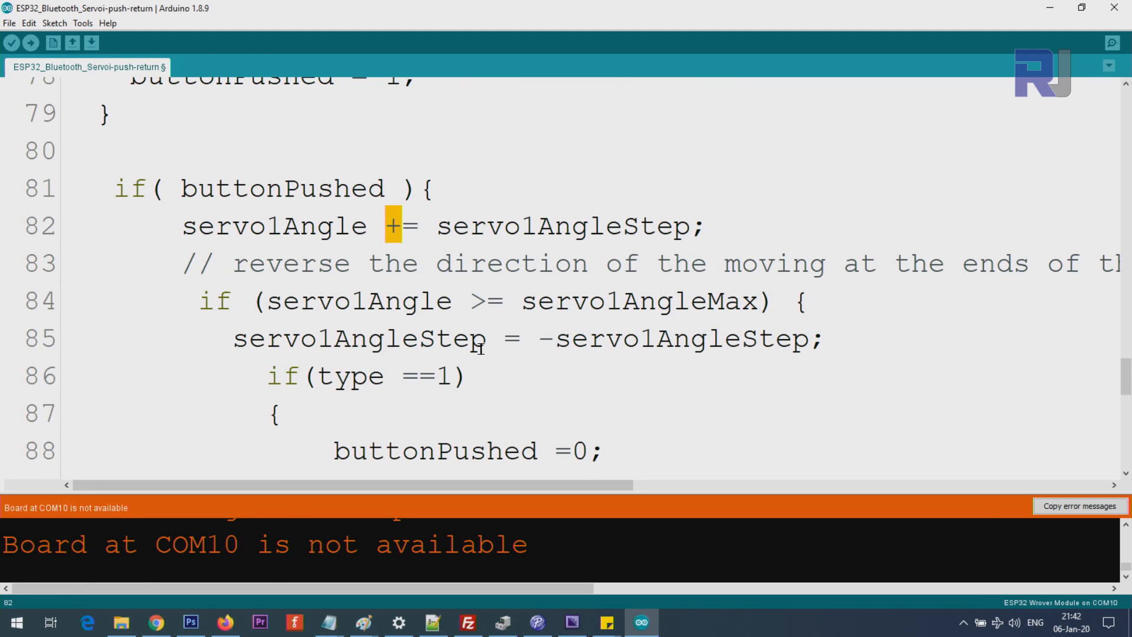
scroll(478, 346, "down", 1)
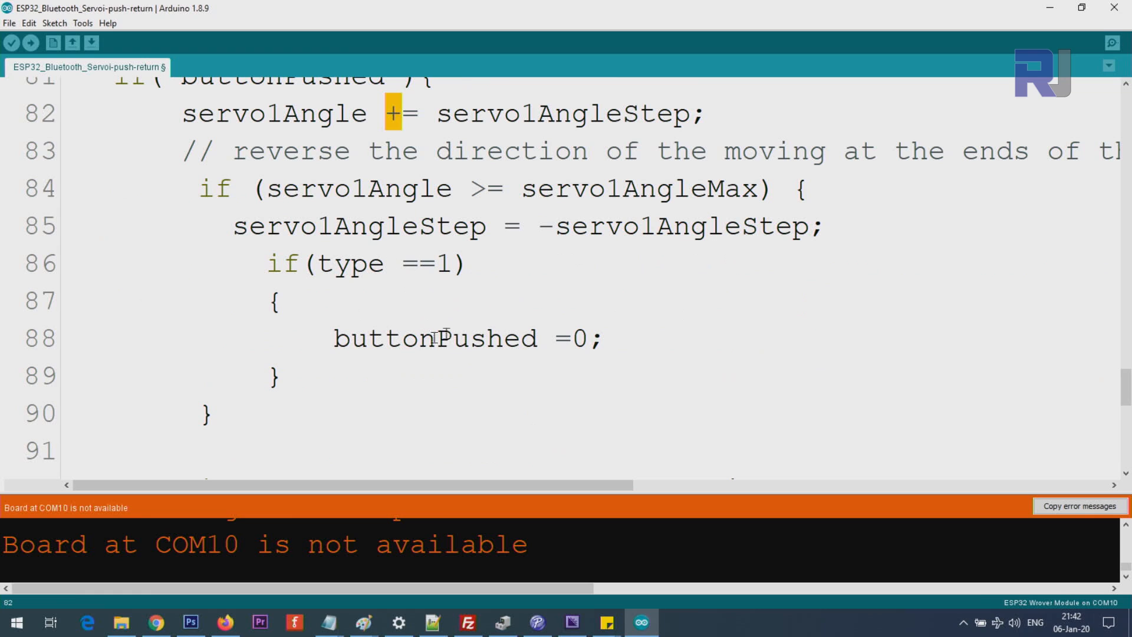
left_click_drag(319, 343, 625, 327)
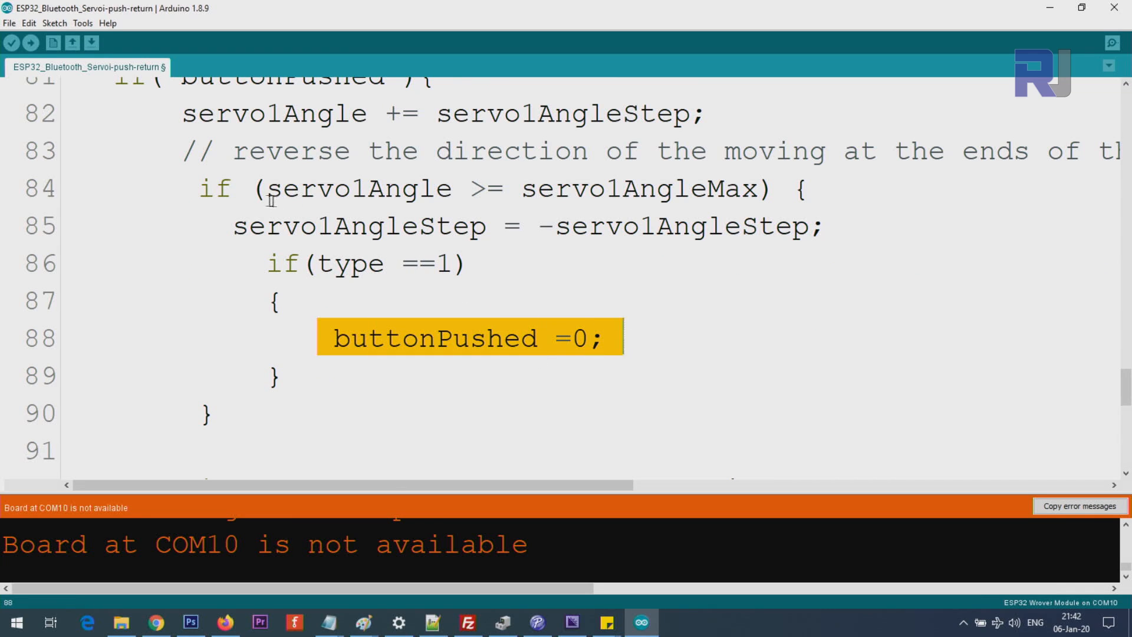
left_click_drag(201, 187, 300, 402)
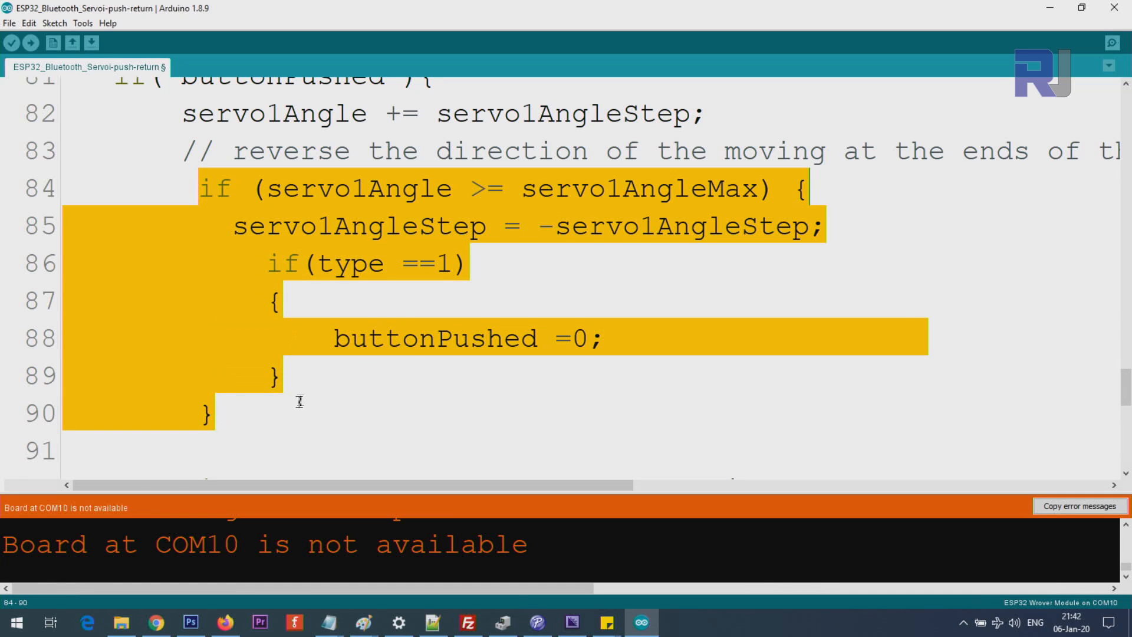
scroll(395, 329, "down", 2)
scroll(397, 318, "down", 1)
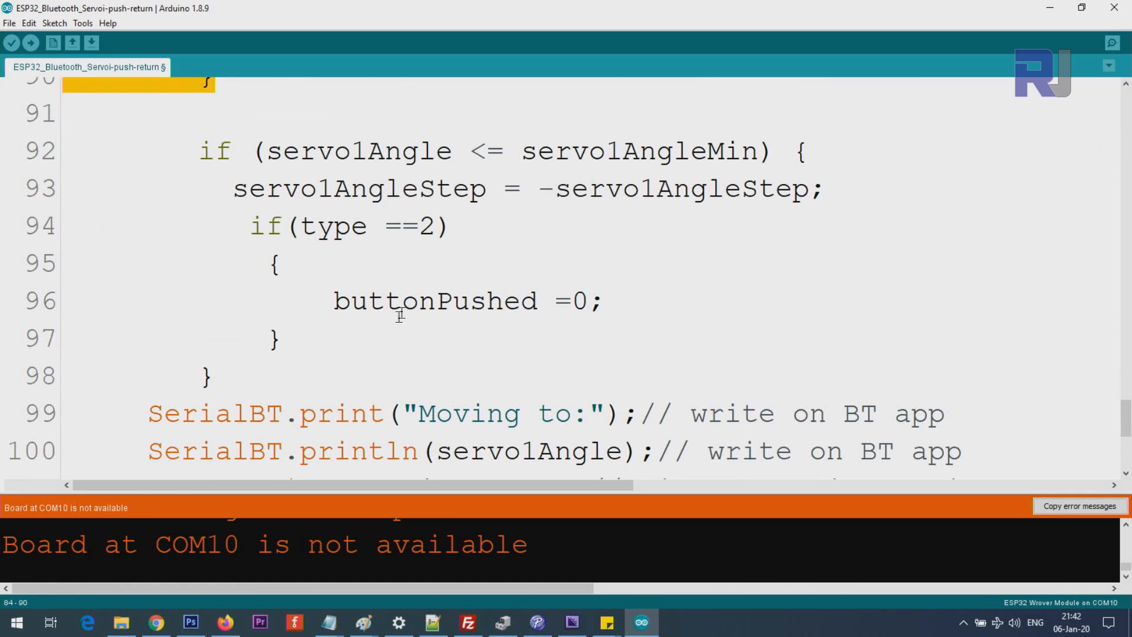
left_click_drag(452, 153, 339, 152)
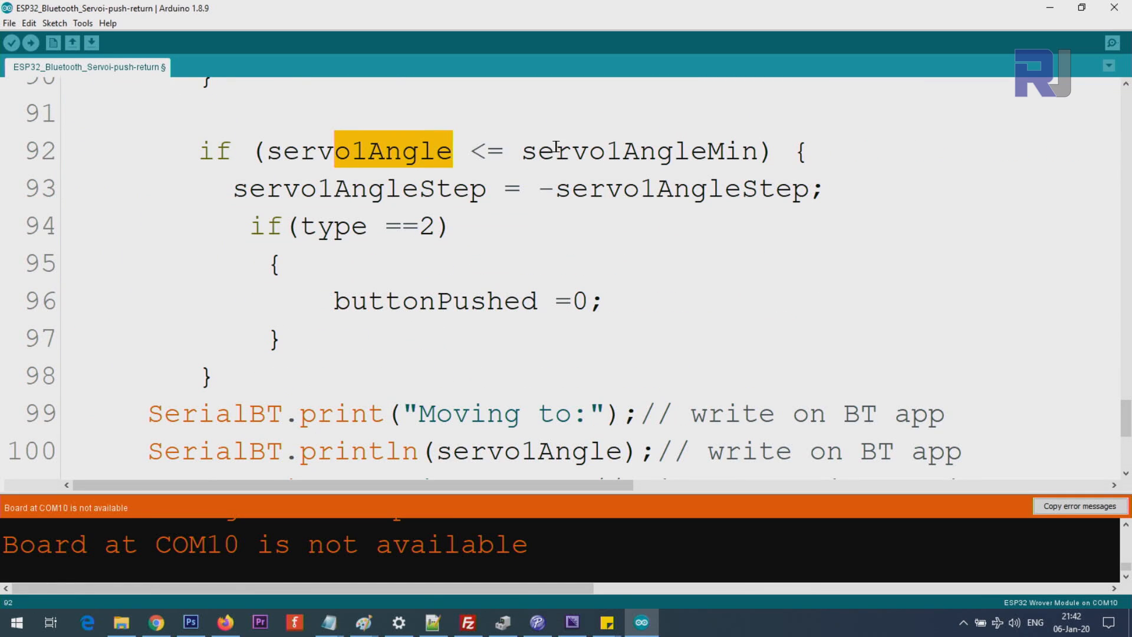
left_click_drag(521, 150, 692, 149)
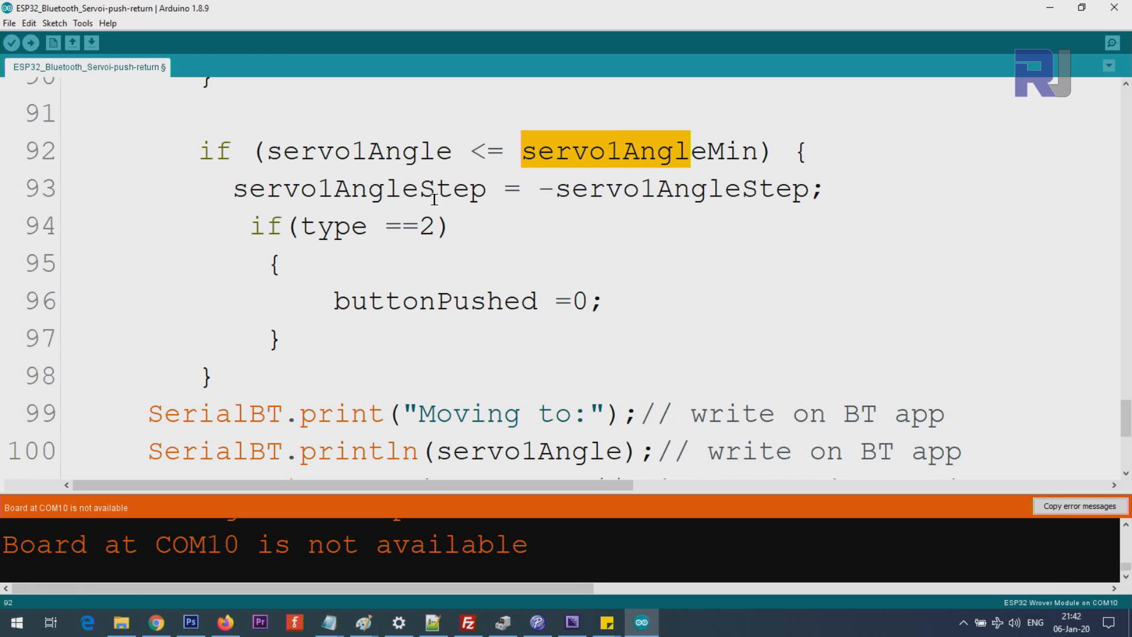
left_click_drag(538, 189, 552, 188)
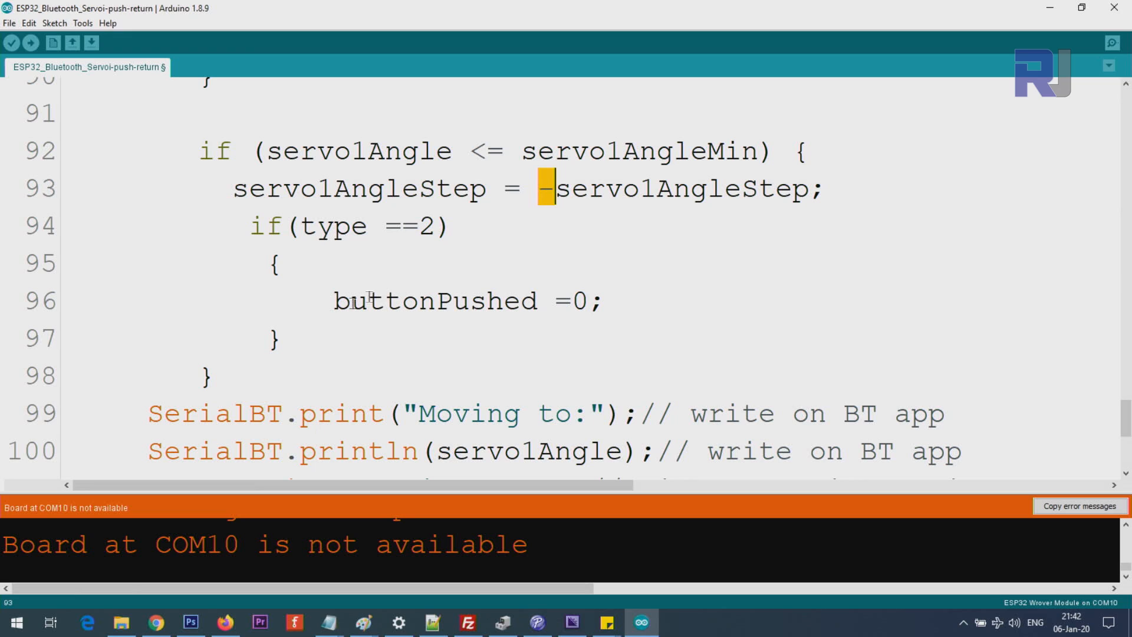
left_click_drag(319, 300, 639, 292)
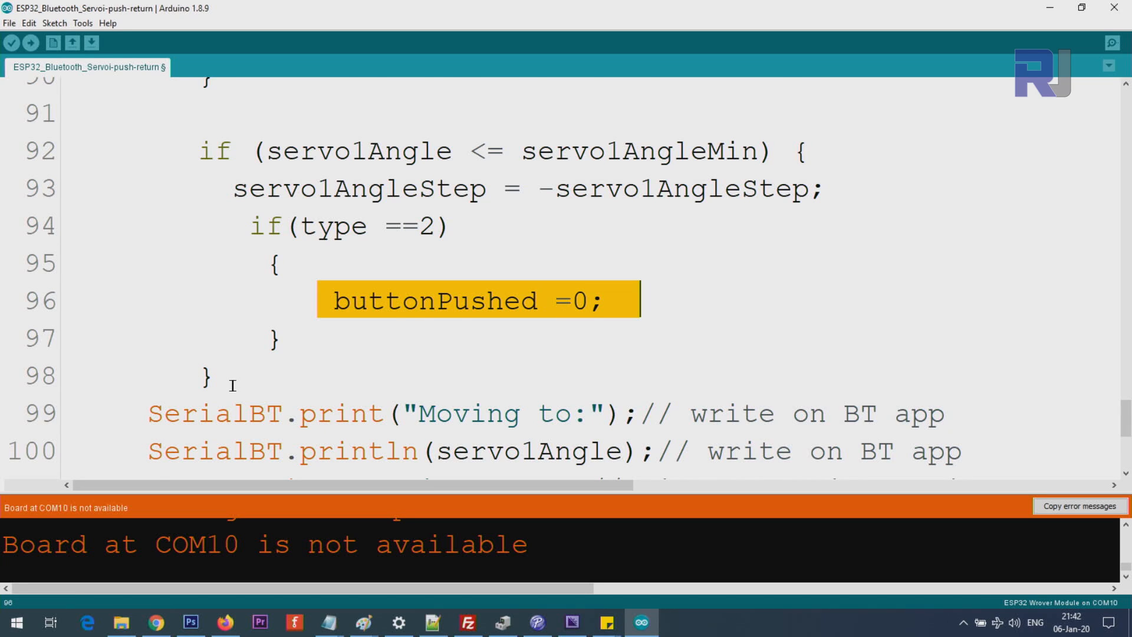
scroll(232, 386, "down", 1)
left_click(433, 301)
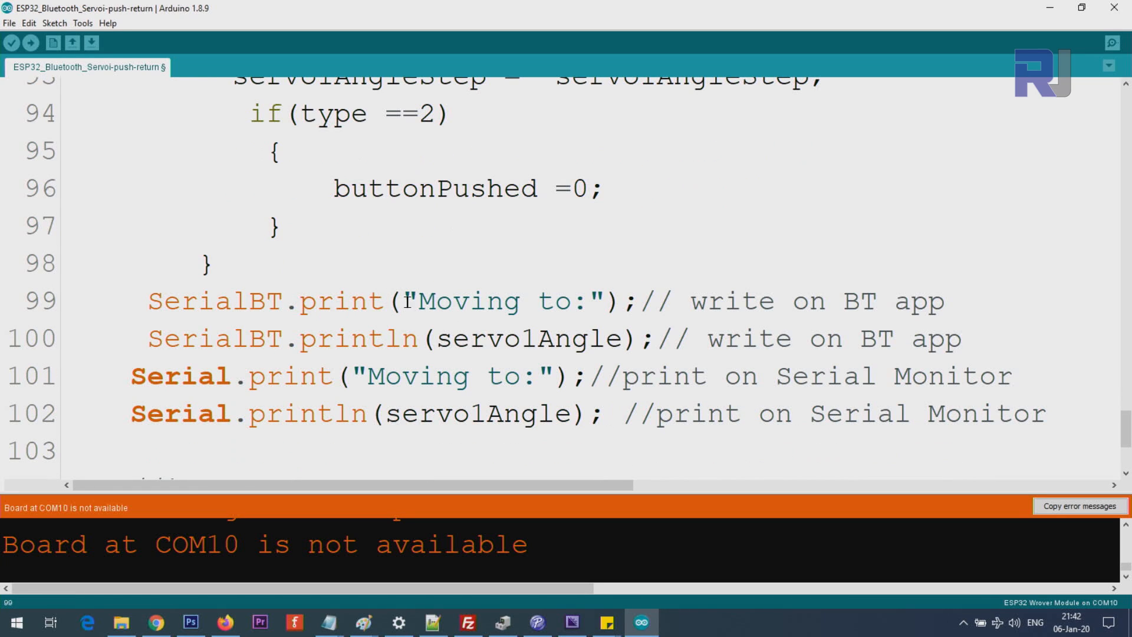
left_click_drag(162, 301, 302, 301)
left_click_drag(233, 339, 282, 340)
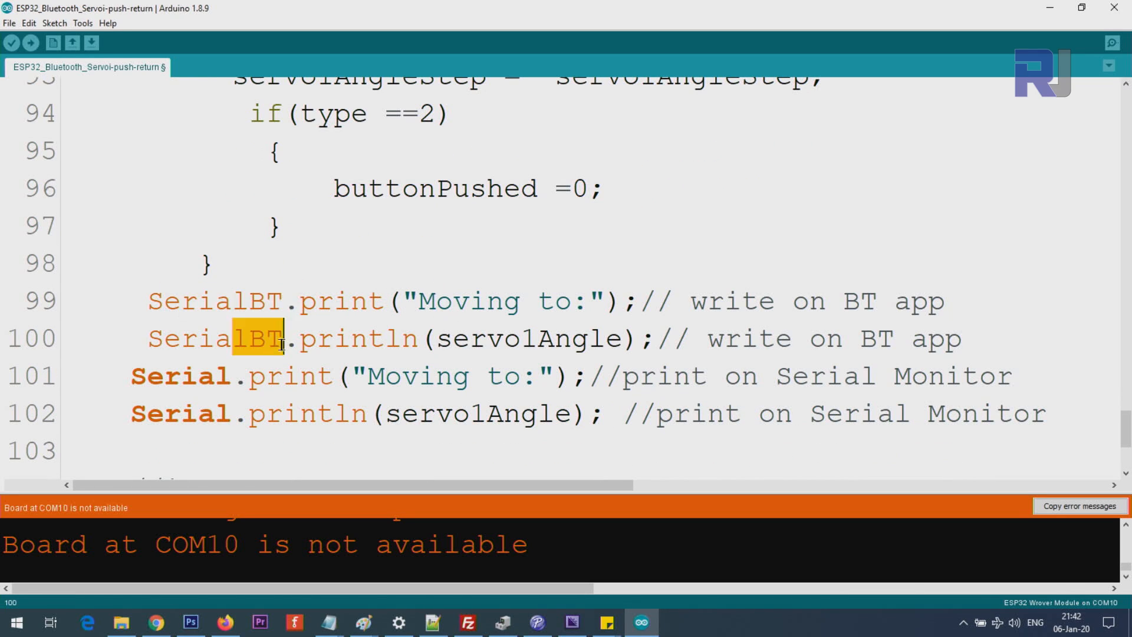
left_click_drag(131, 376, 623, 413)
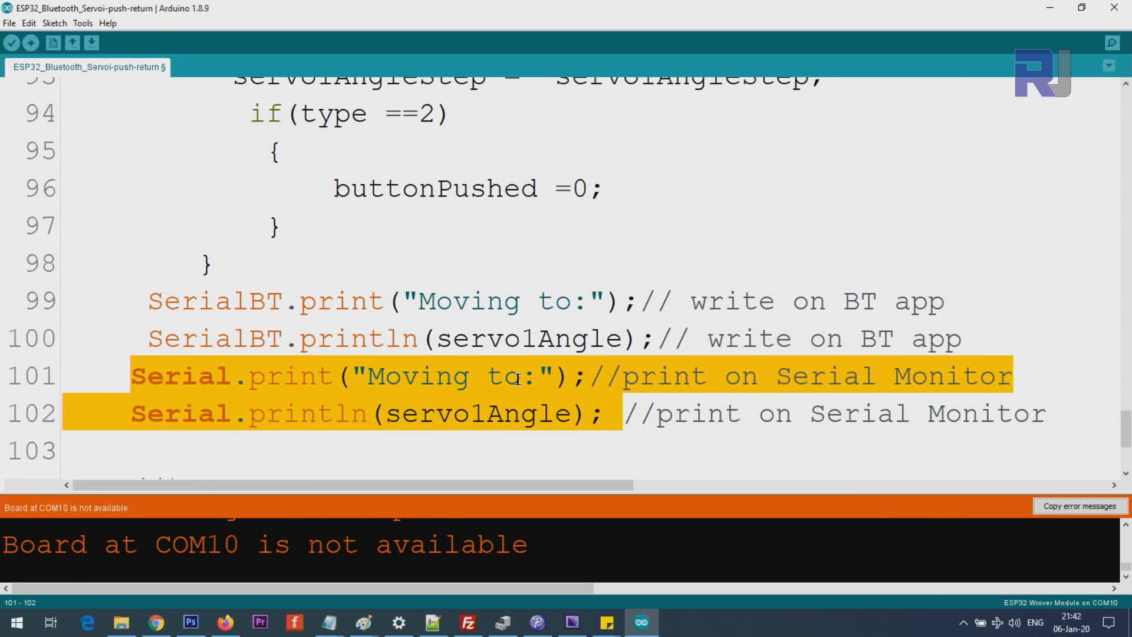
scroll(515, 379, "down", 1)
left_click(222, 377)
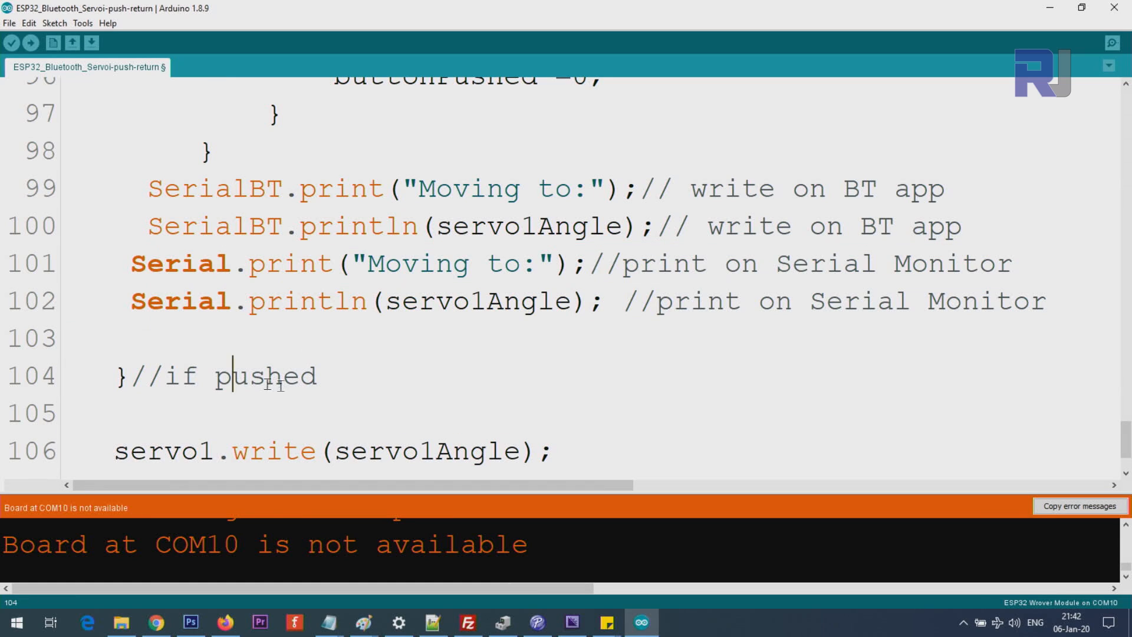
left_click_drag(318, 376, 96, 377)
scroll(318, 419, "down", 1)
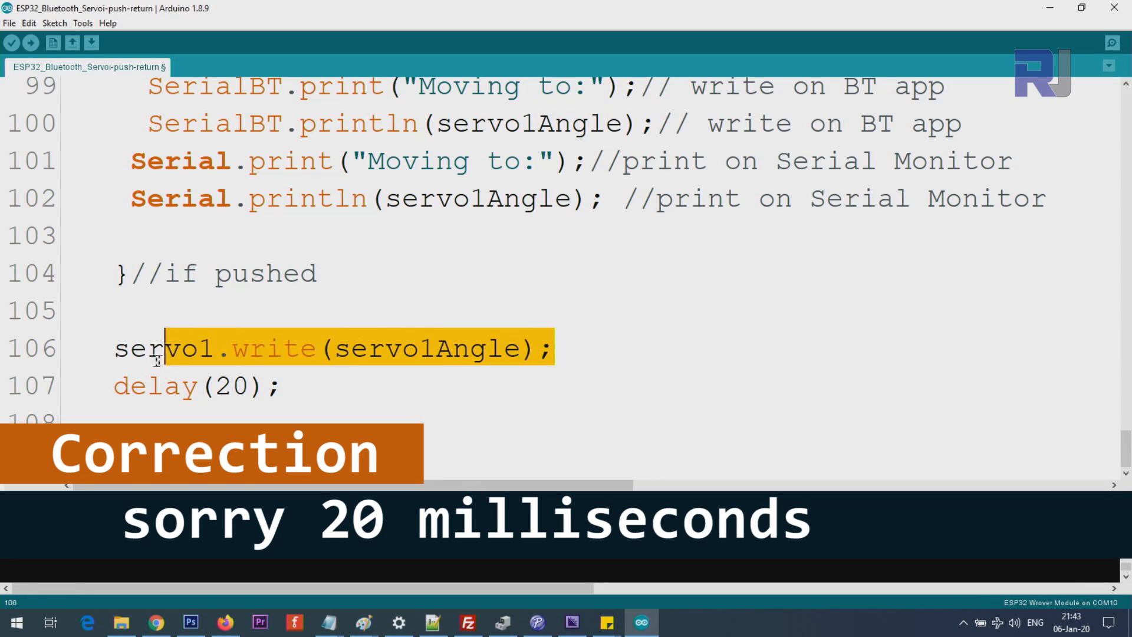
left_click_drag(217, 386, 248, 387)
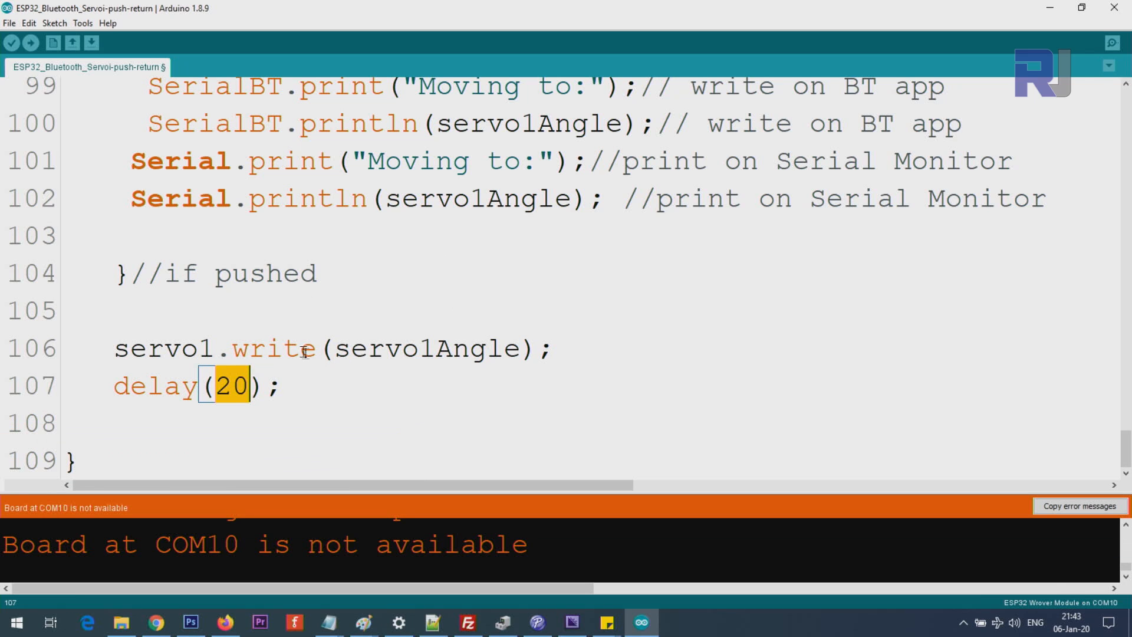
scroll(305, 331, "up", 3)
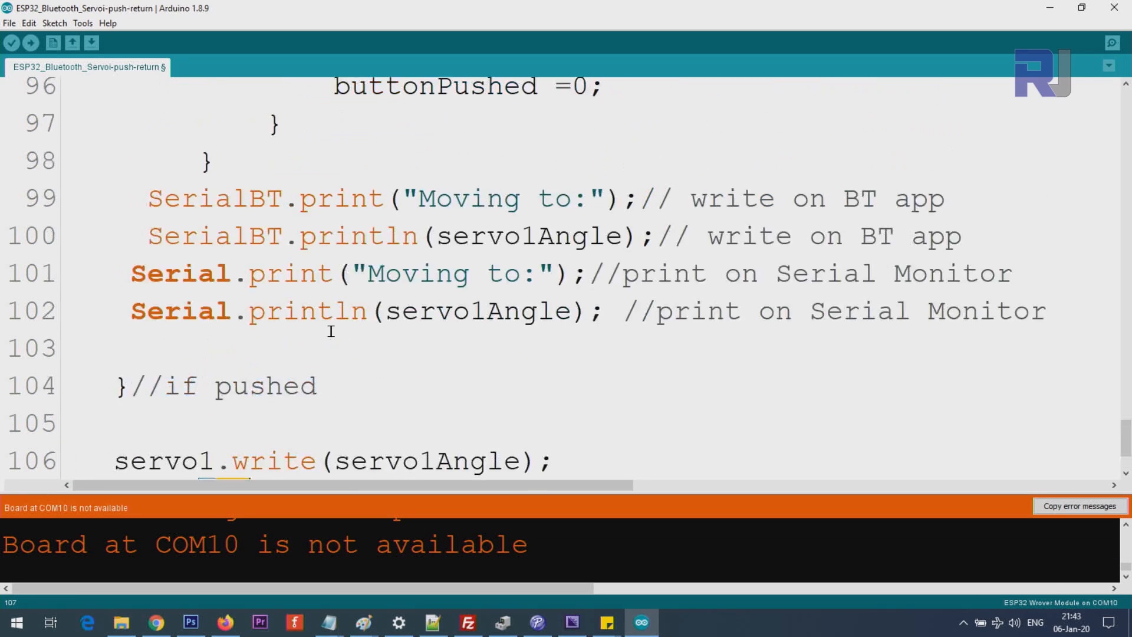
scroll(354, 309, "up", 6)
scroll(398, 292, "up", 3)
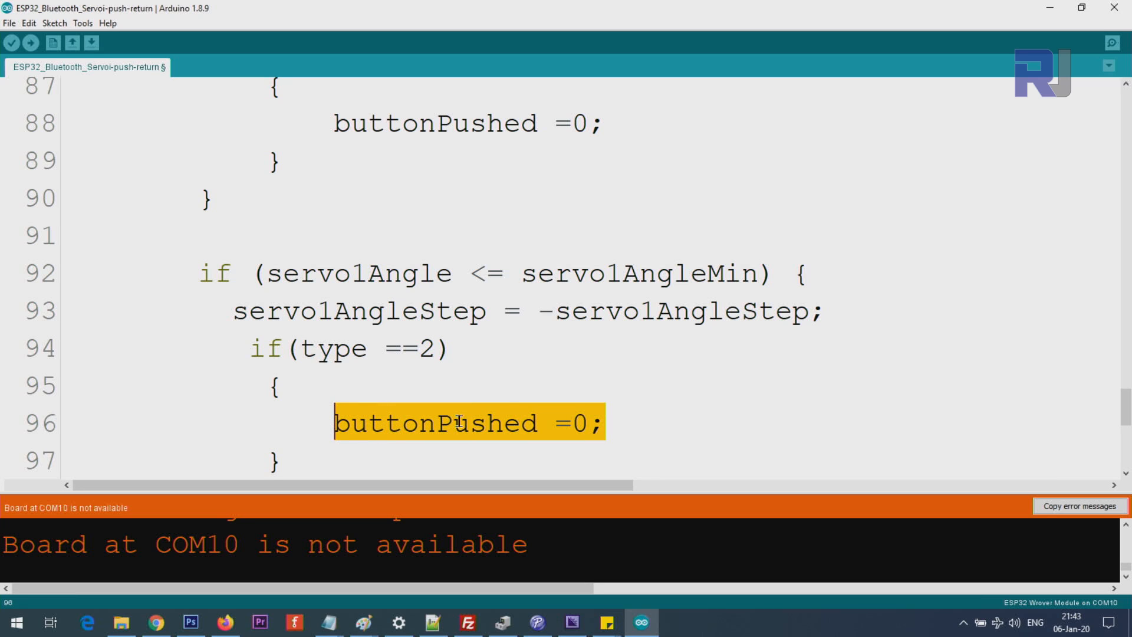
scroll(461, 424, "down", 3)
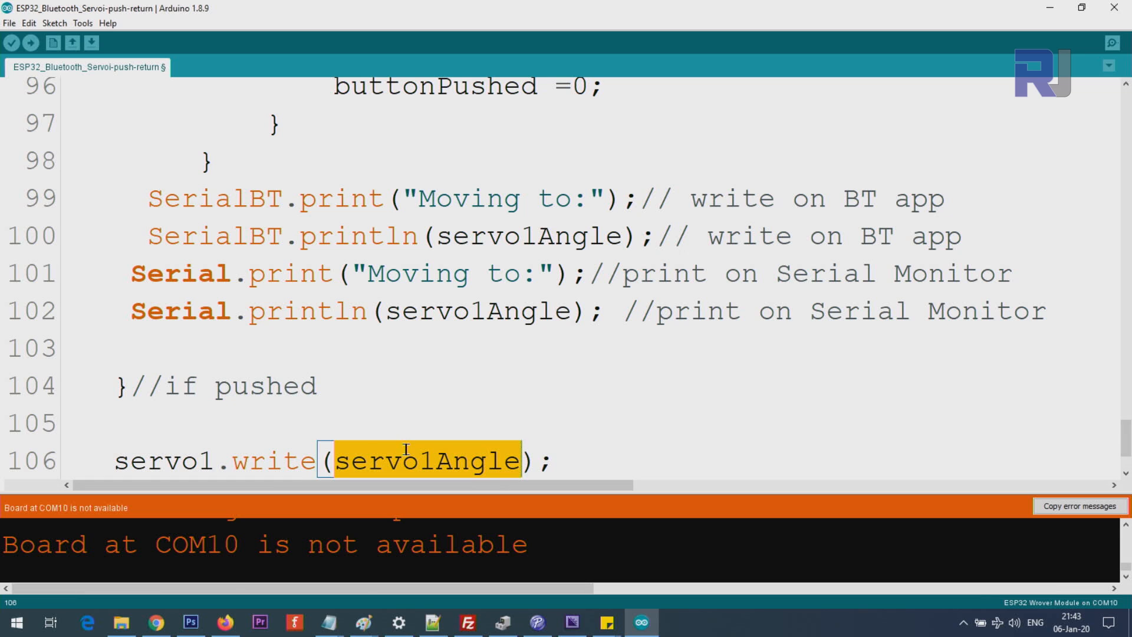
scroll(407, 449, "down", 1)
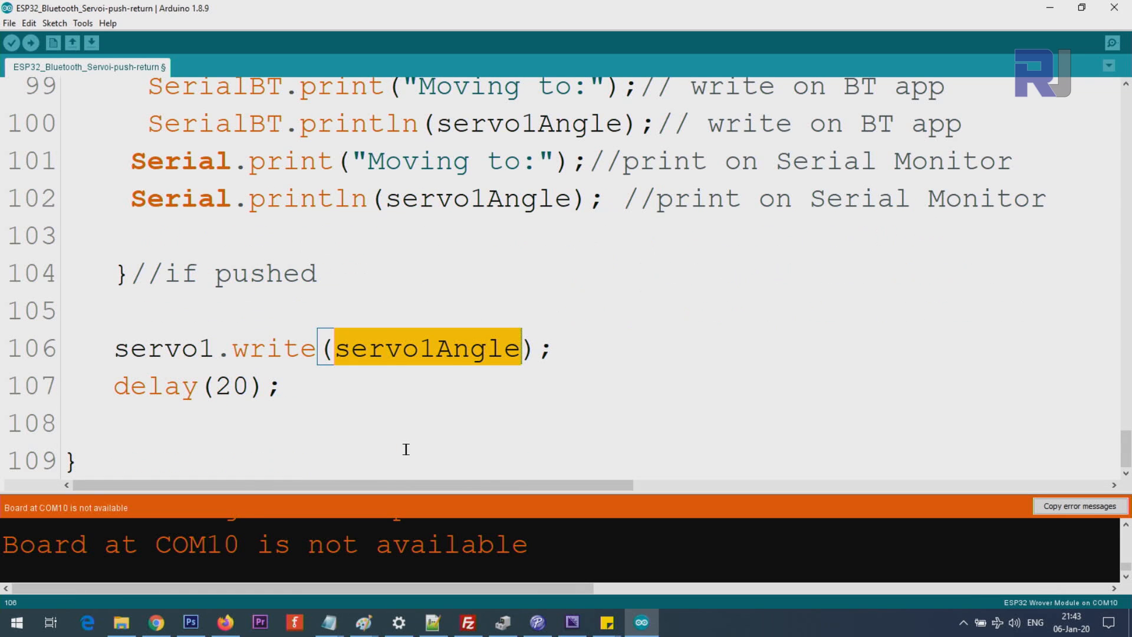